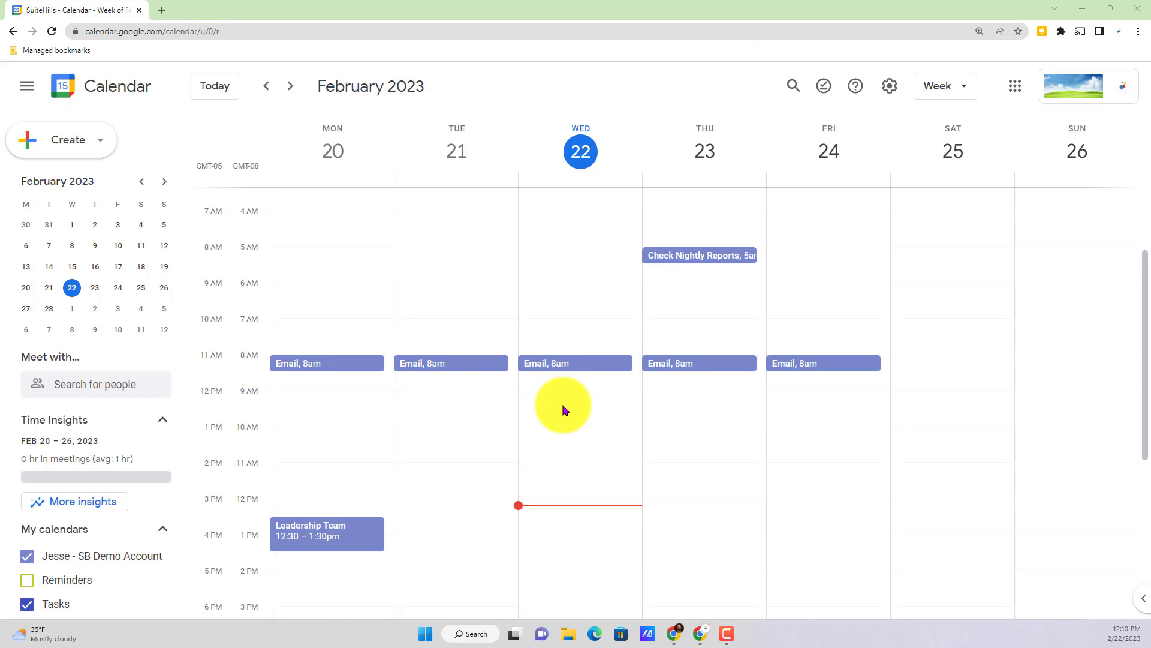
- Mark out Wednesday 22, 10am–2pm as appointment slots titled 'Book Time 1:1'
{"action": "left_click_drag", "start_coordinate": [553, 435], "coordinate": [570, 566]}
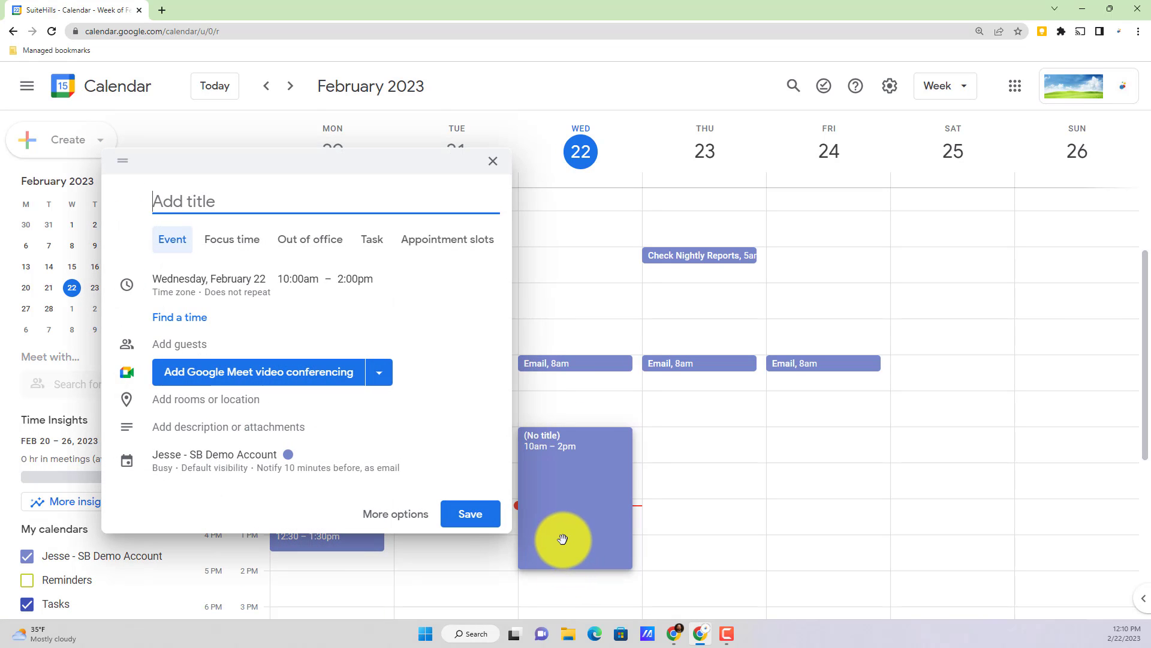
{"action": "left_click", "coordinate": [438, 254]}
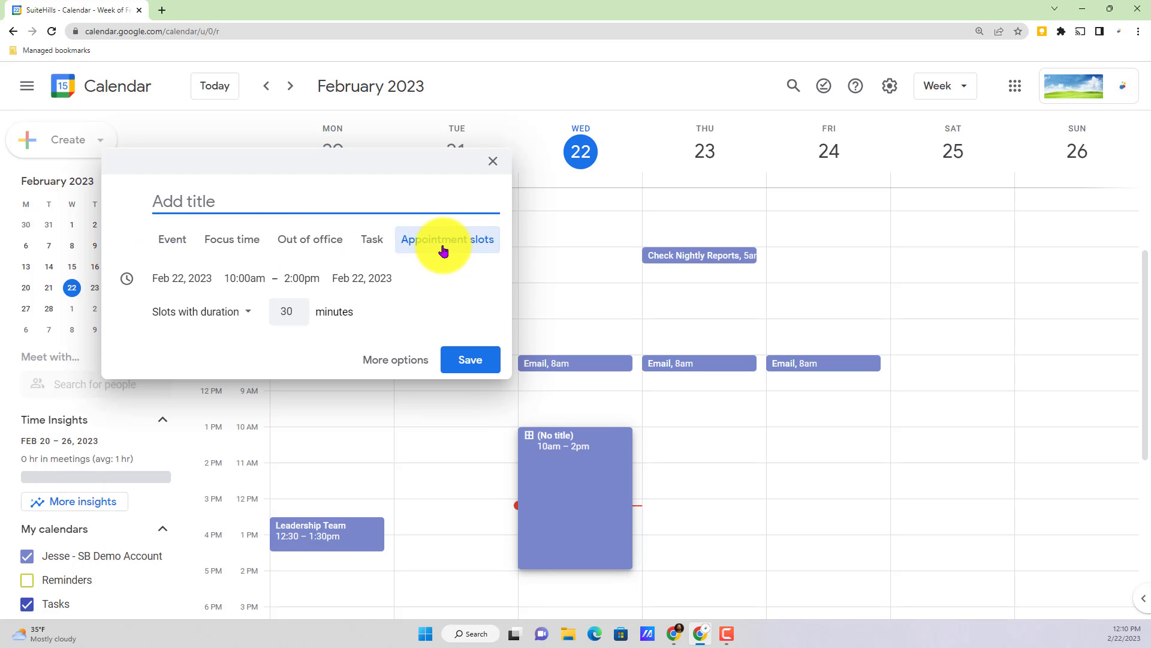
{"action": "type", "text": "Book Time 1:1"}
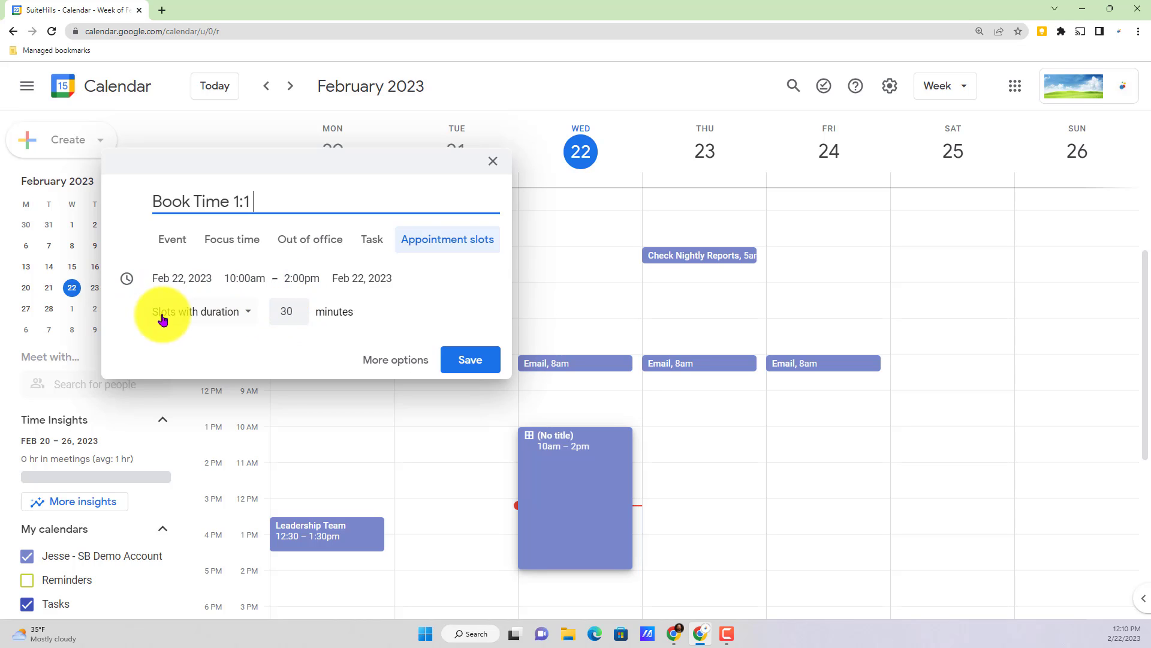
- Save the 30-minute Book Time 1:1 slots and open their appointment sign-up page
{"action": "left_click", "coordinate": [201, 315]}
{"action": "left_click", "coordinate": [371, 315]}
{"action": "left_click", "coordinate": [468, 361]}
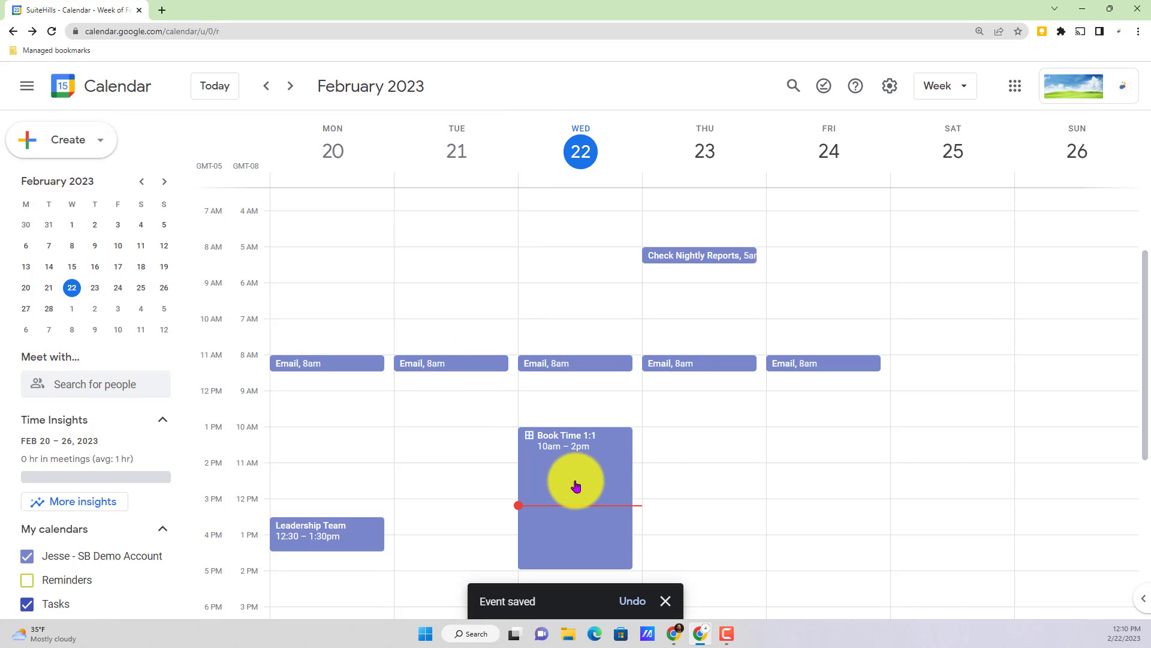
{"action": "left_click", "coordinate": [567, 465]}
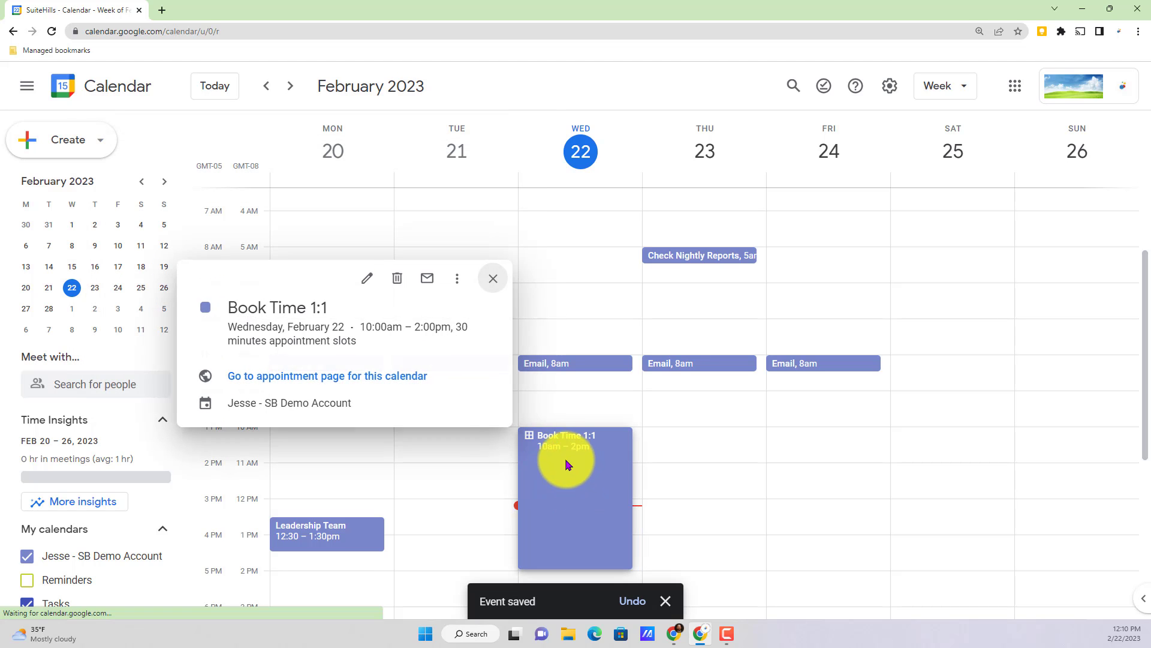
{"action": "left_click", "coordinate": [342, 377]}
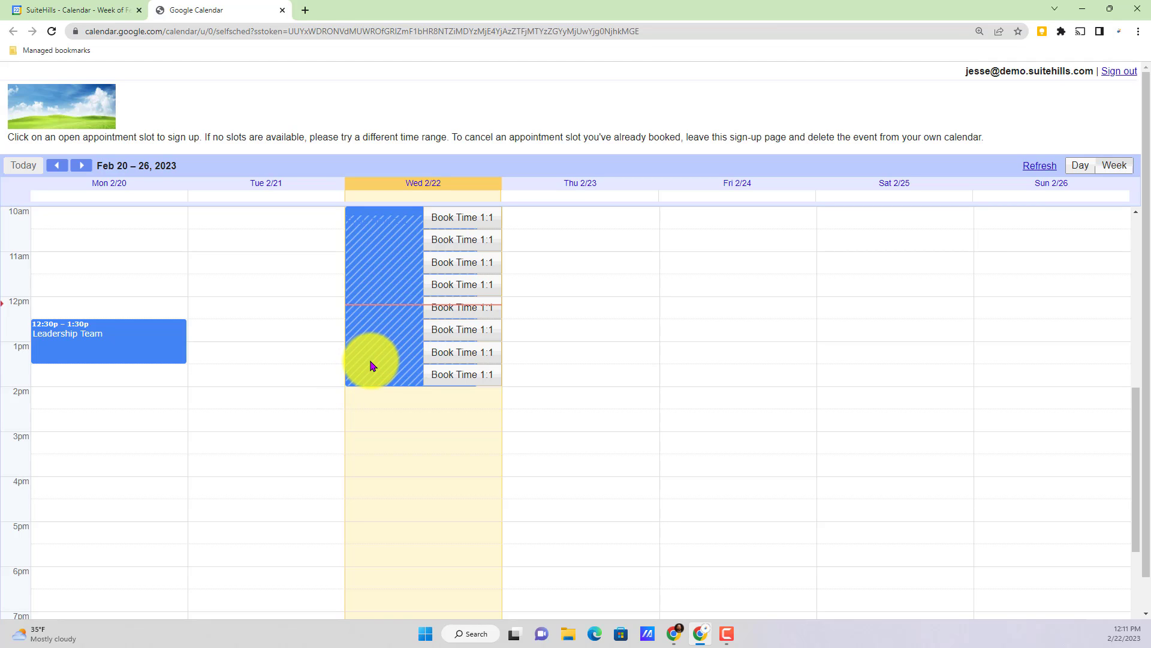
- Leave the sign-up page for the February 20–26 week and delete the Book Time 1:1 slots on Wednesday 22
{"action": "scroll", "coordinate": [354, 366], "scroll_direction": "up", "scroll_amount": 3}
{"action": "scroll", "coordinate": [356, 306], "scroll_direction": "up", "scroll_amount": 2}
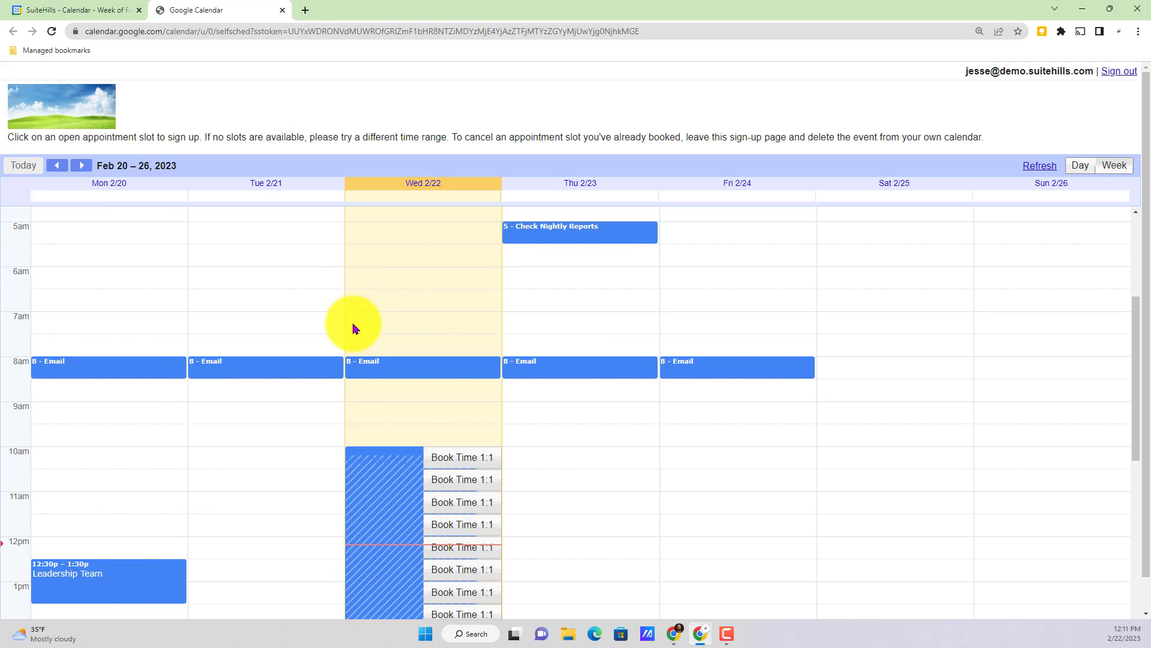
{"action": "scroll", "coordinate": [355, 327], "scroll_direction": "down", "scroll_amount": 2}
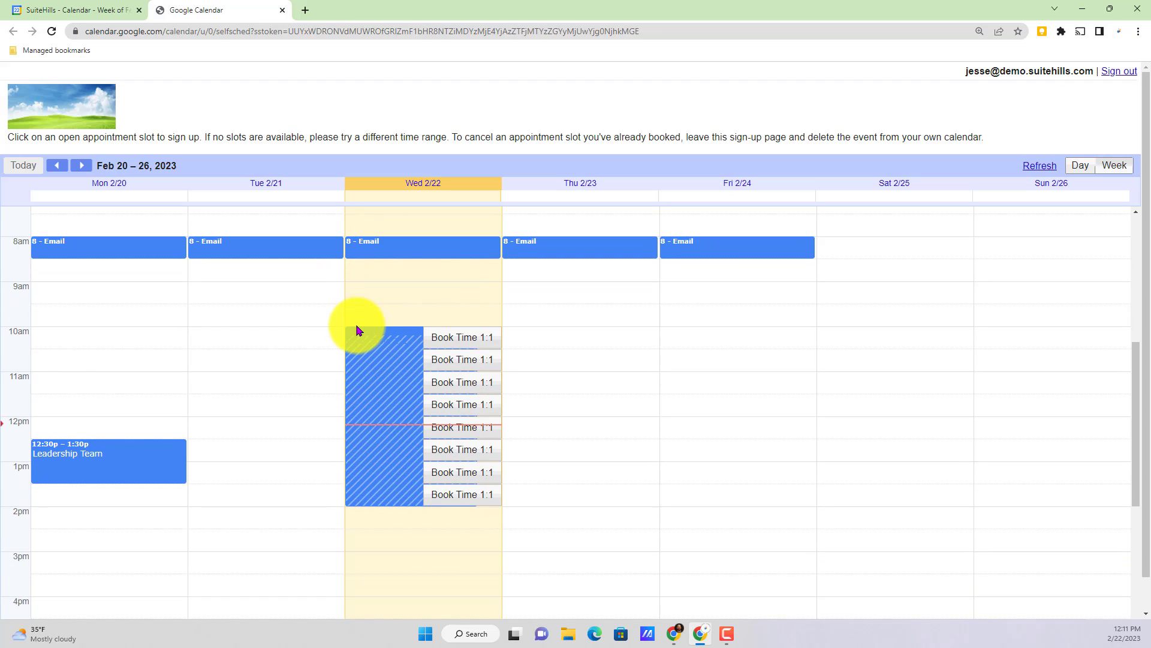
{"action": "left_click", "coordinate": [84, 9]}
{"action": "left_click", "coordinate": [396, 281]}
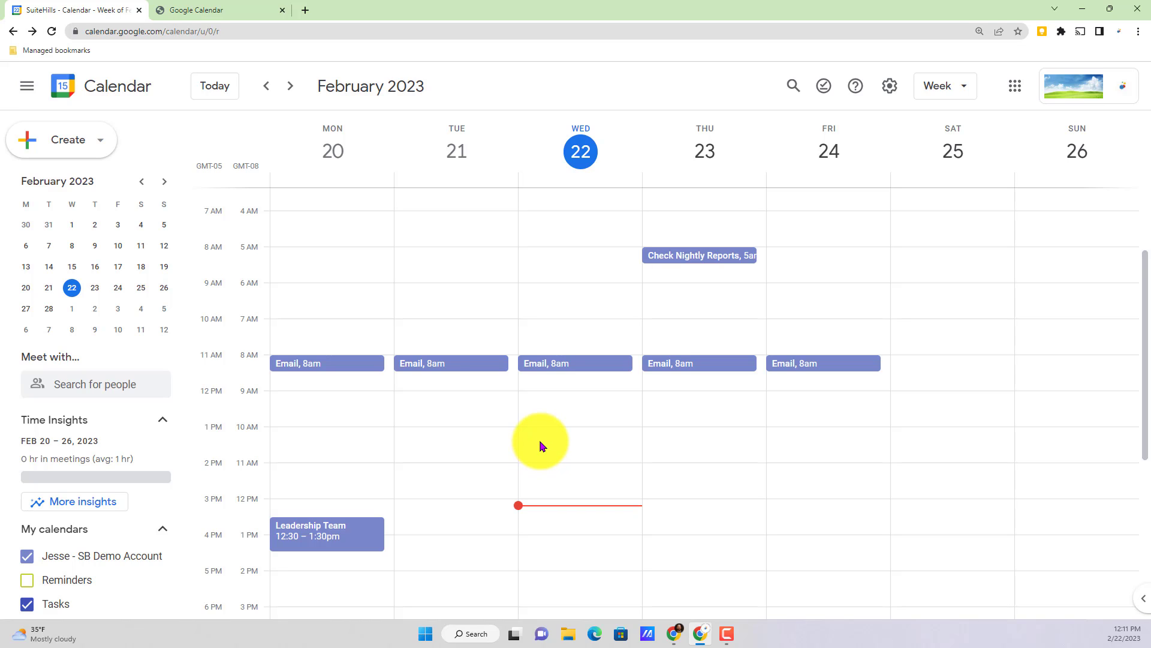
- Enable 'Create appointment schedules instead of appointment slots' in Settings, then return to the calendar
{"action": "left_click", "coordinate": [887, 90]}
{"action": "left_click", "coordinate": [904, 119]}
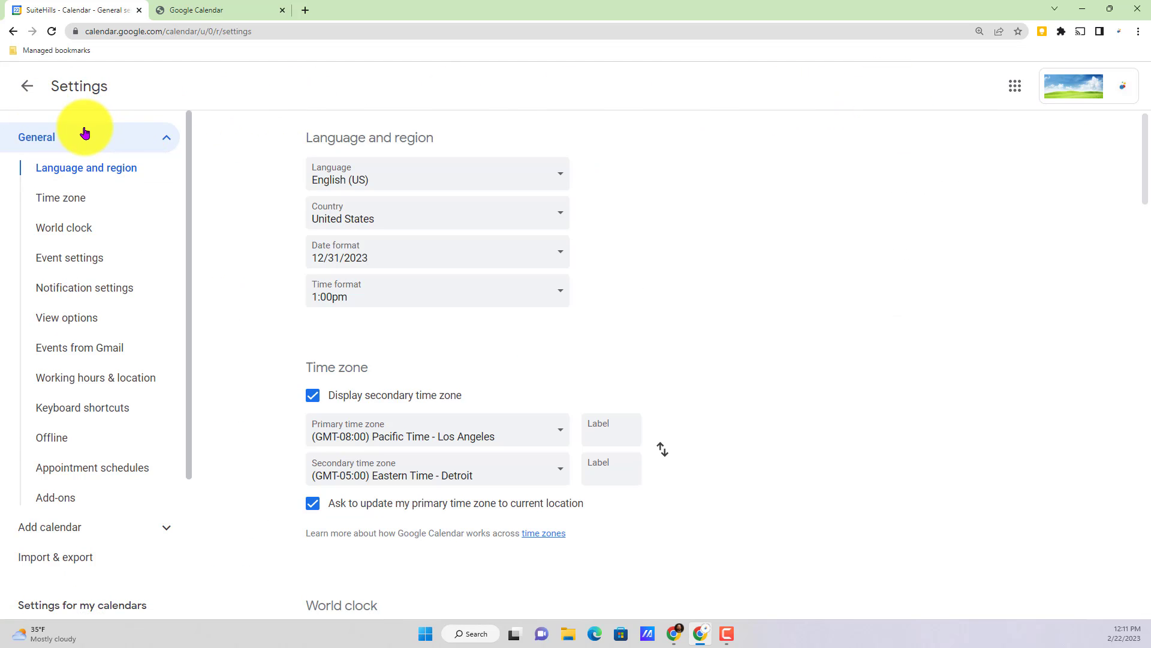
{"action": "left_click", "coordinate": [64, 473]}
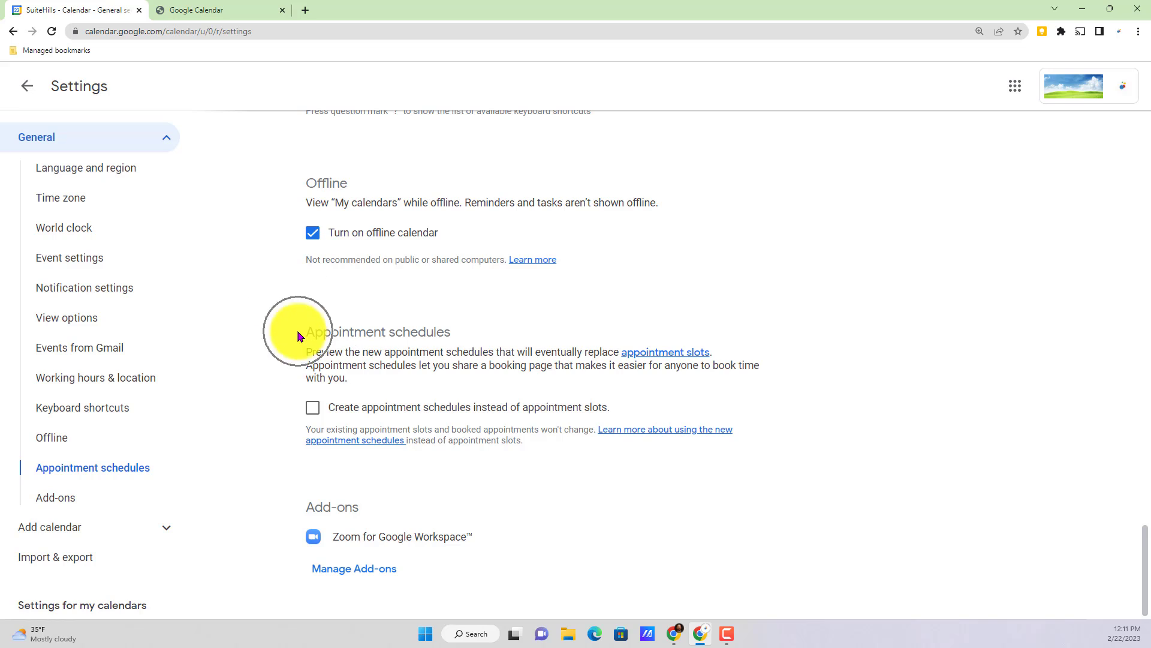
{"action": "left_click", "coordinate": [313, 409]}
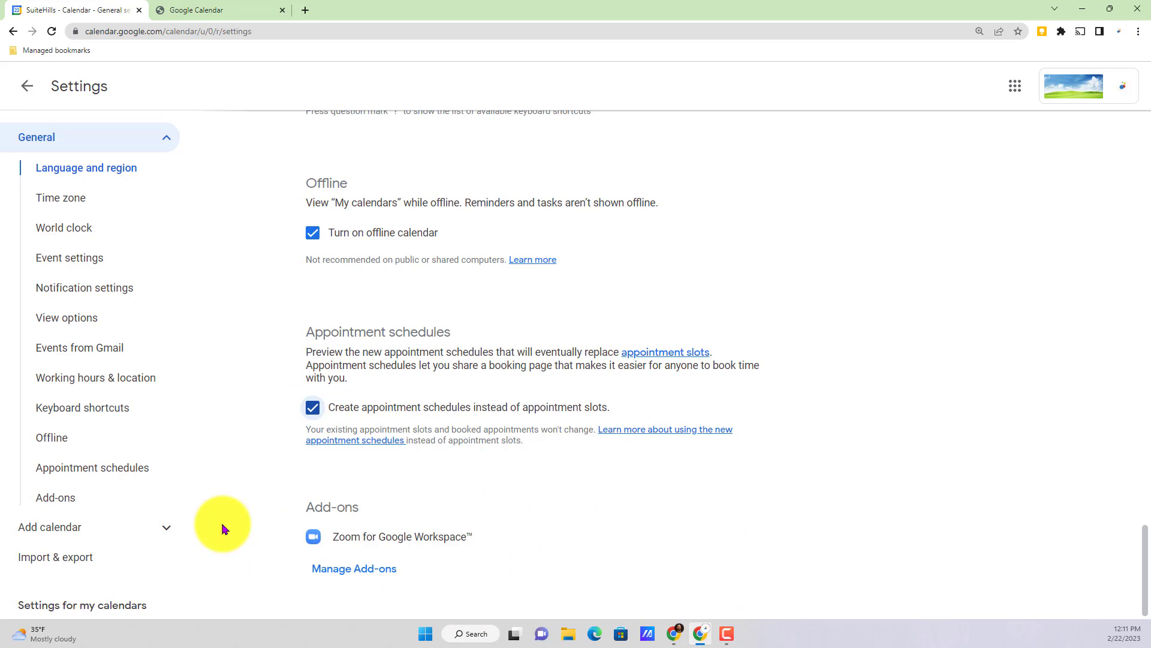
{"action": "left_click", "coordinate": [29, 90]}
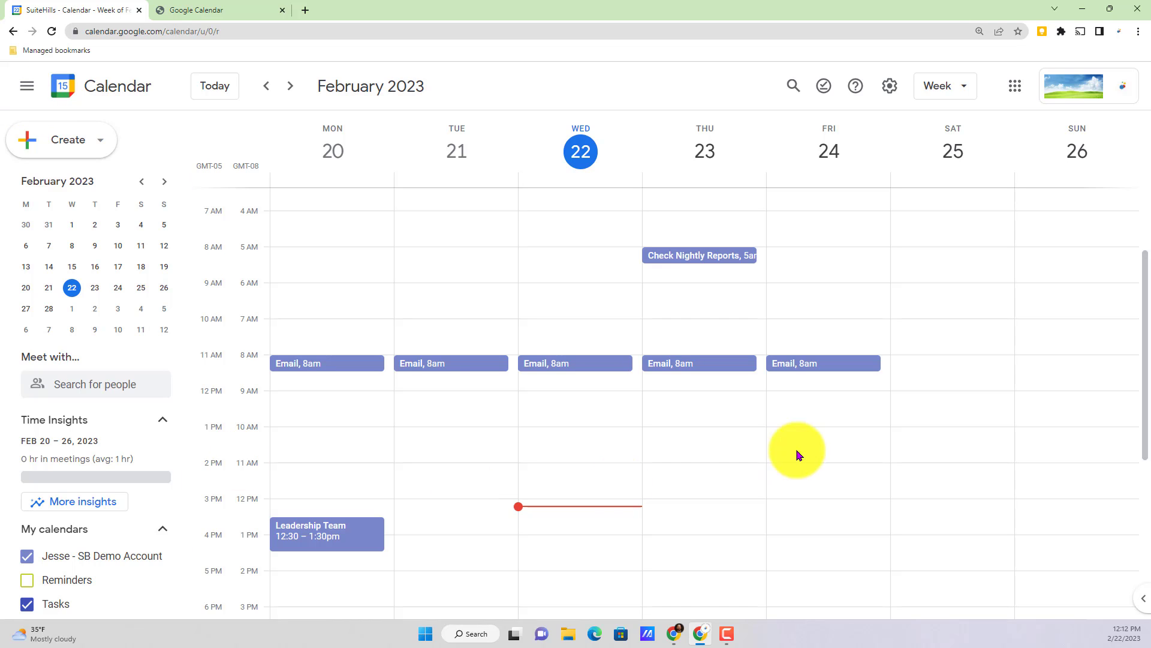
- Create an appointment schedule 'Demo Appt Schedule' on Wednesday 22, 10am–2pm, and continue to its setup
{"action": "left_click_drag", "start_coordinate": [538, 431], "coordinate": [558, 570]}
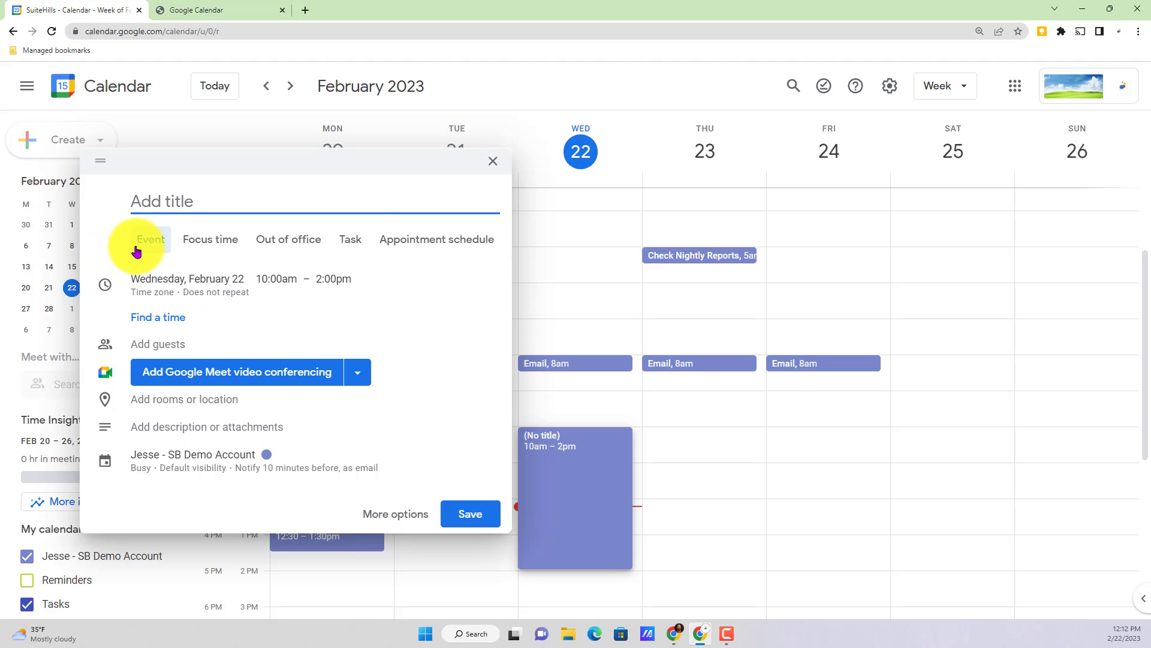
{"action": "left_click", "coordinate": [398, 252]}
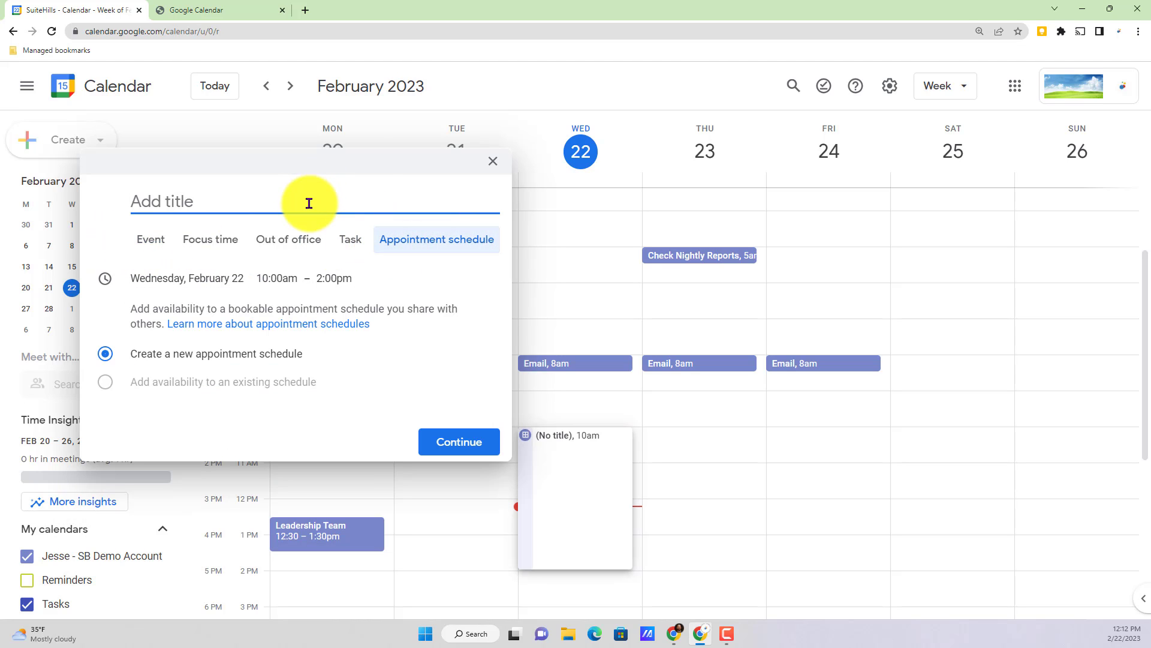
{"action": "type", "text": "Demo Appt Sche"}
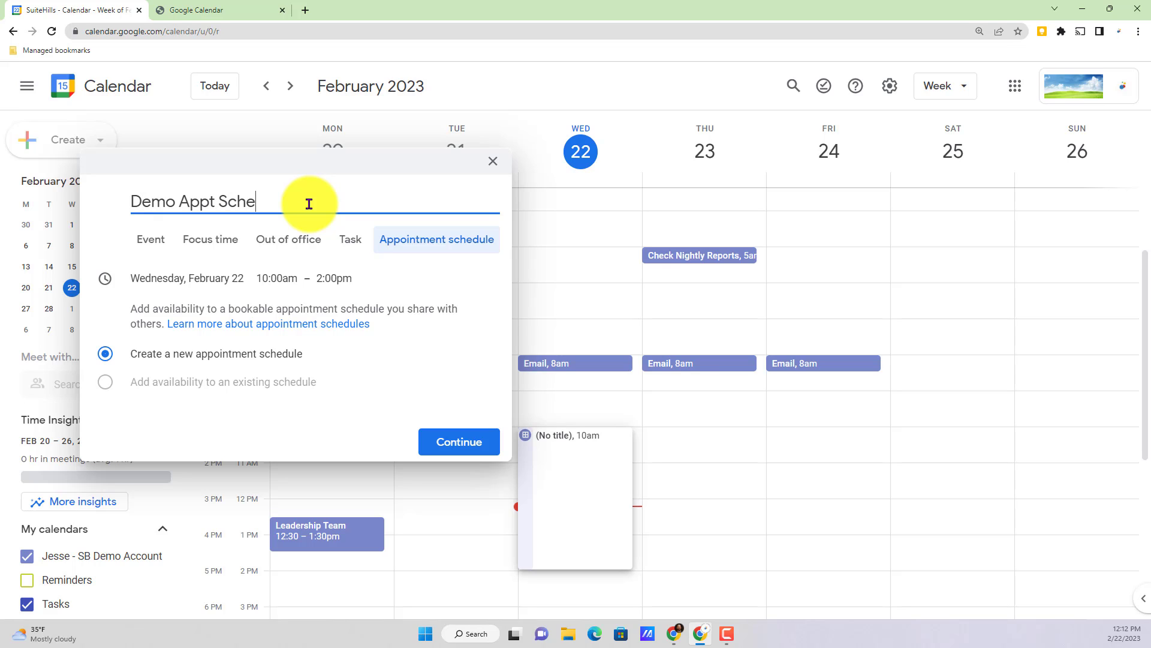
{"action": "type", "text": "dule"}
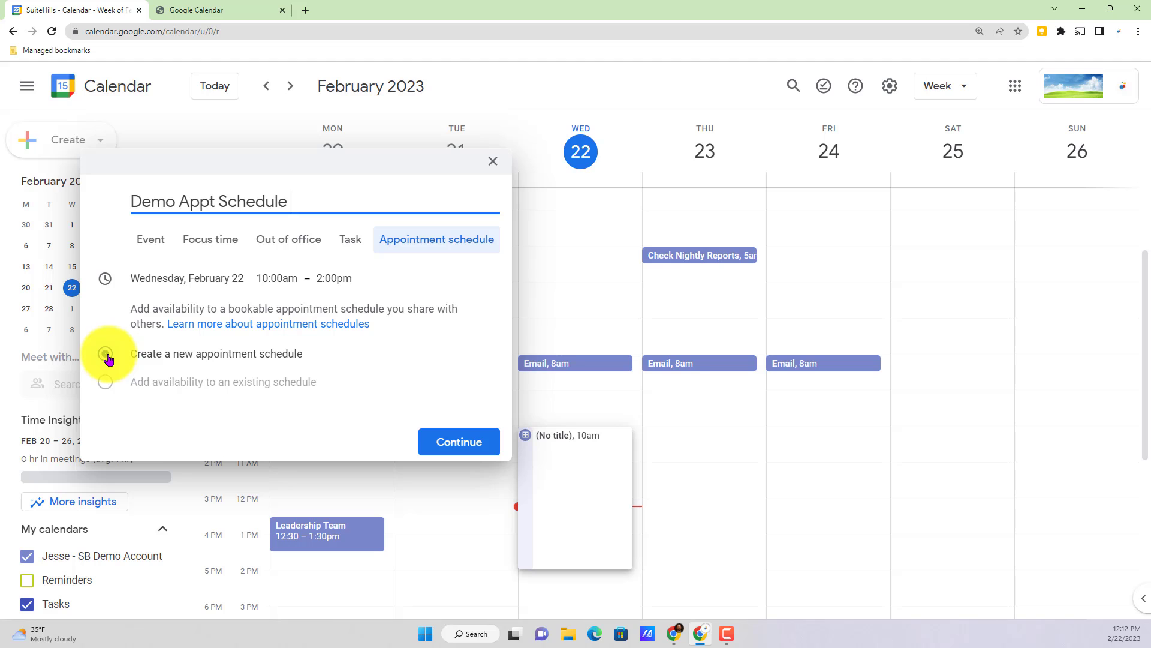
{"action": "left_click", "coordinate": [459, 442]}
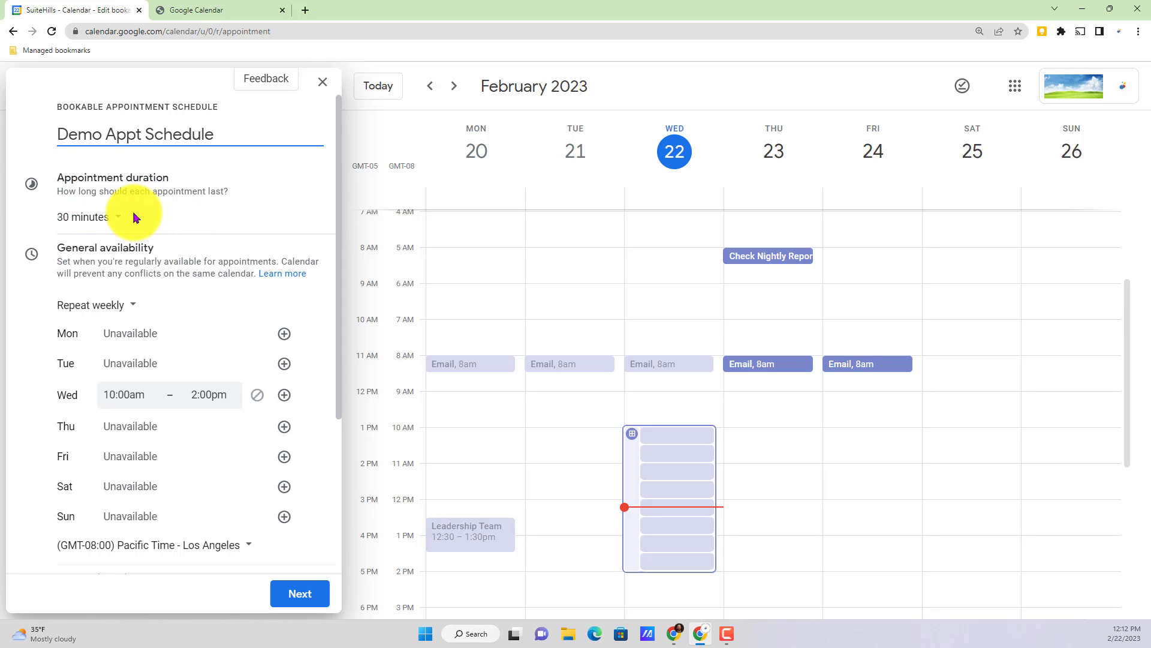
{"action": "left_click", "coordinate": [119, 220]}
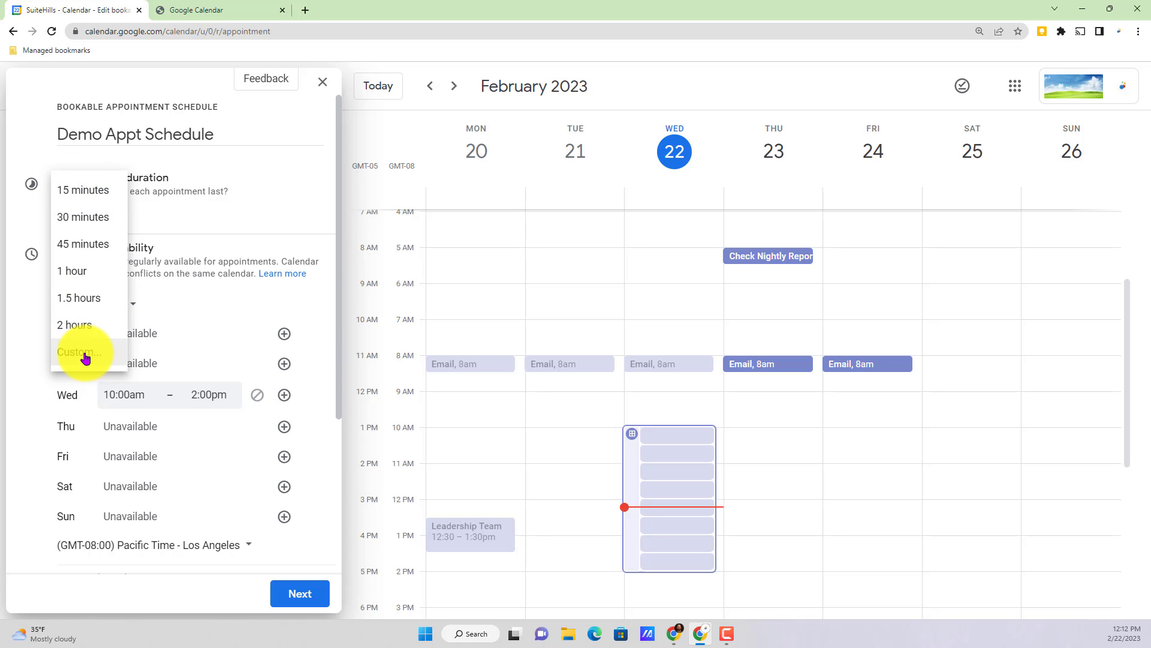
{"action": "left_click", "coordinate": [88, 220]}
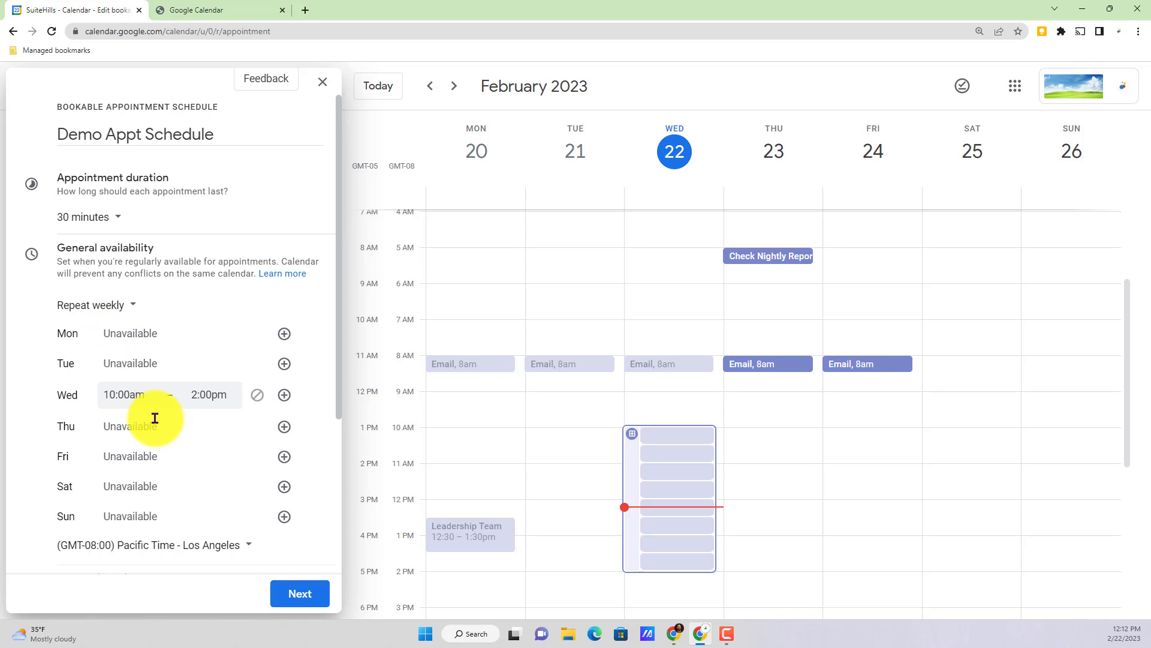
{"action": "left_click", "coordinate": [108, 311]}
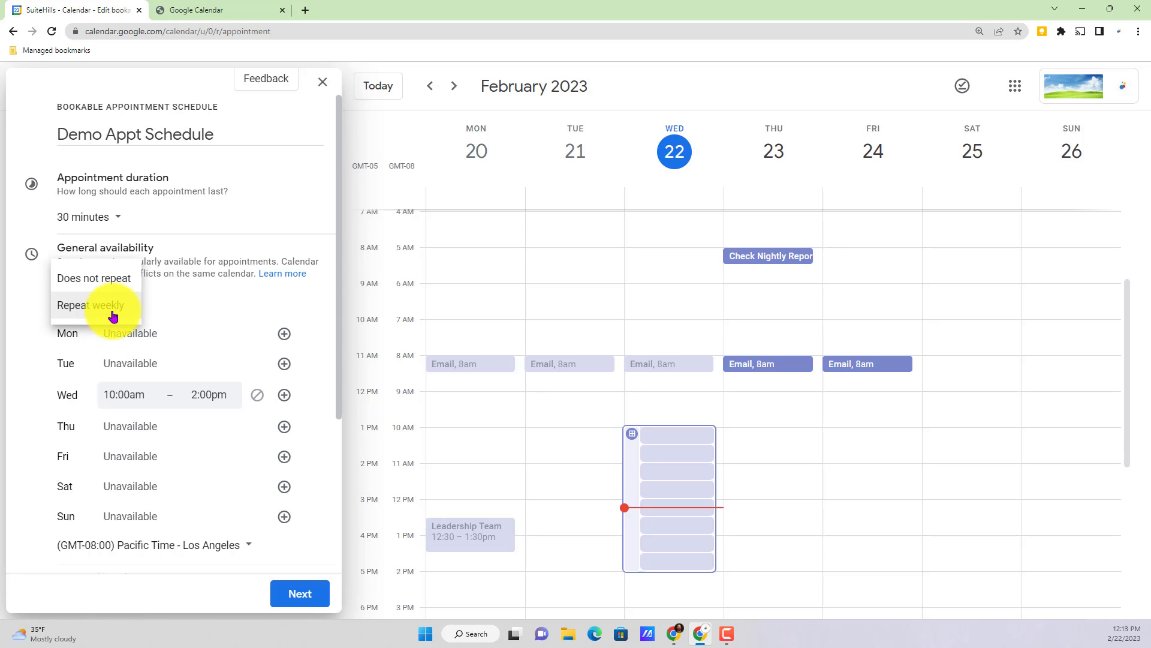
{"action": "left_click", "coordinate": [112, 282]}
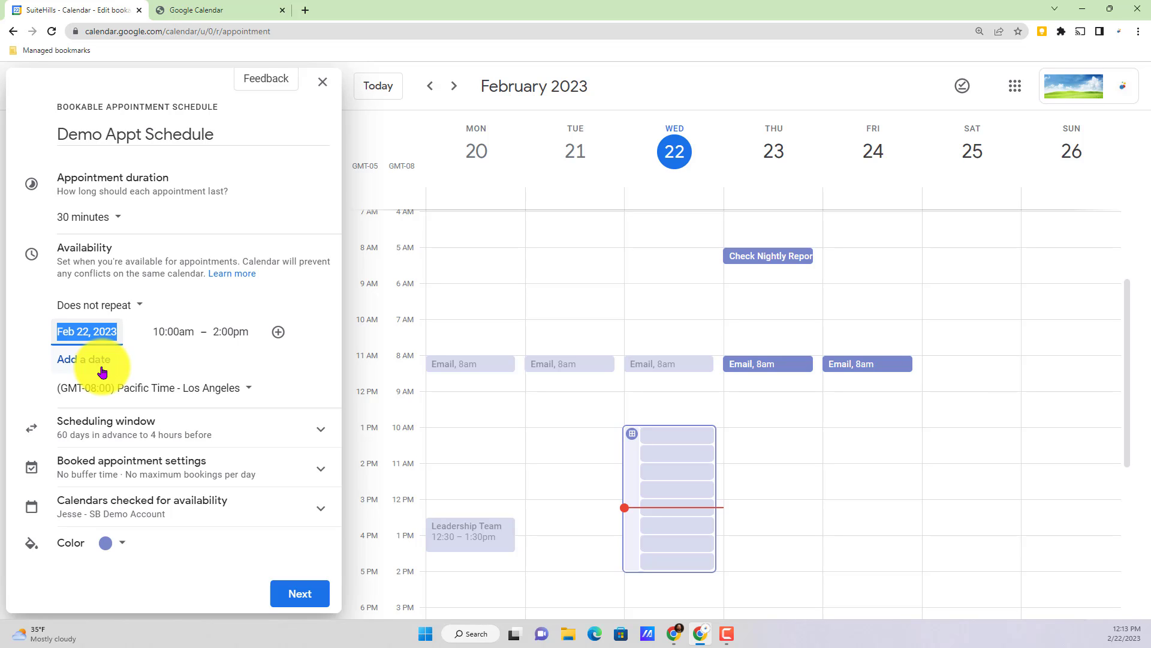
{"action": "left_click", "coordinate": [122, 307]}
{"action": "left_click", "coordinate": [120, 334]}
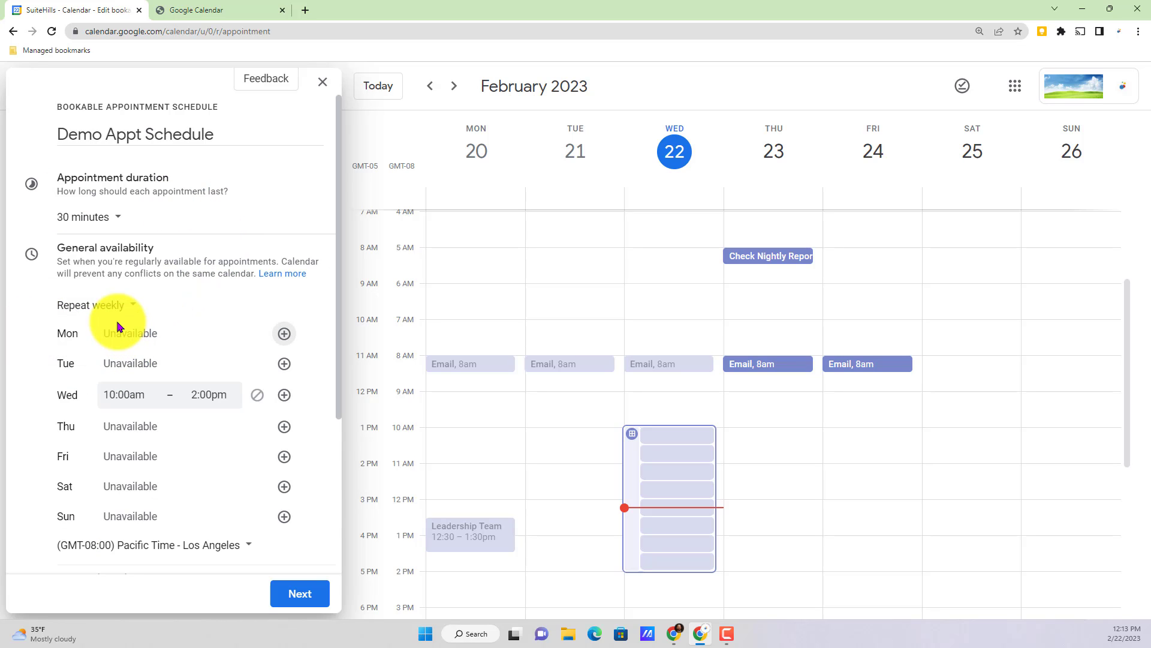
{"action": "left_click", "coordinate": [283, 365]}
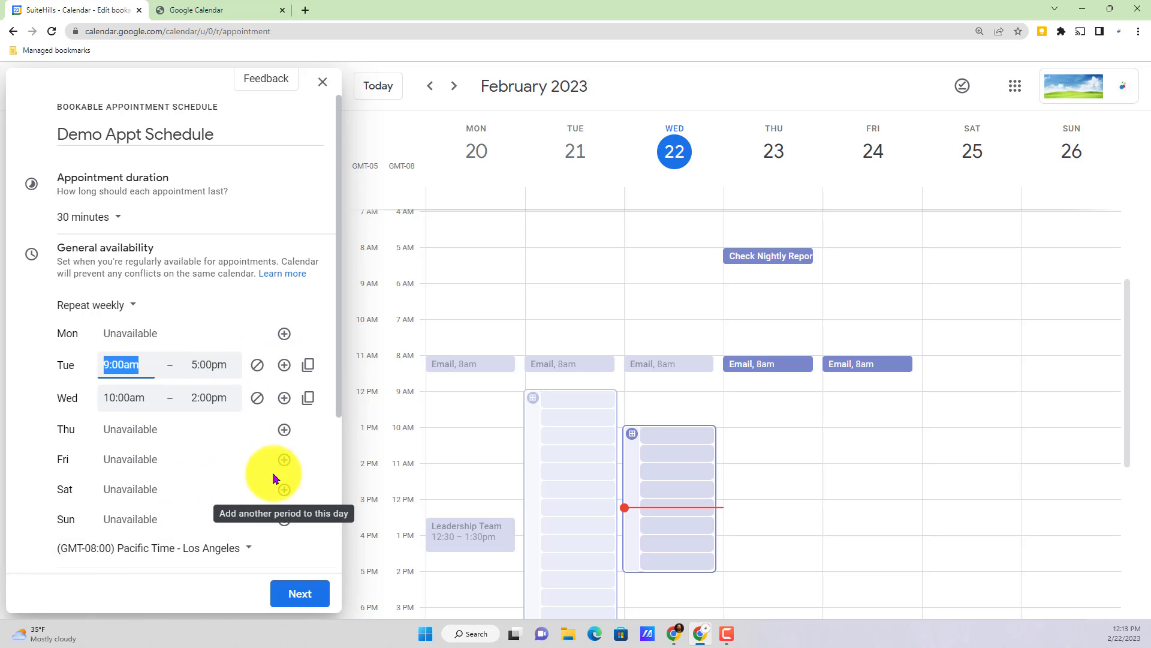
{"action": "left_click", "coordinate": [284, 491]}
{"action": "scroll", "coordinate": [291, 527], "scroll_direction": "down", "scroll_amount": 2}
{"action": "left_click", "coordinate": [246, 437]}
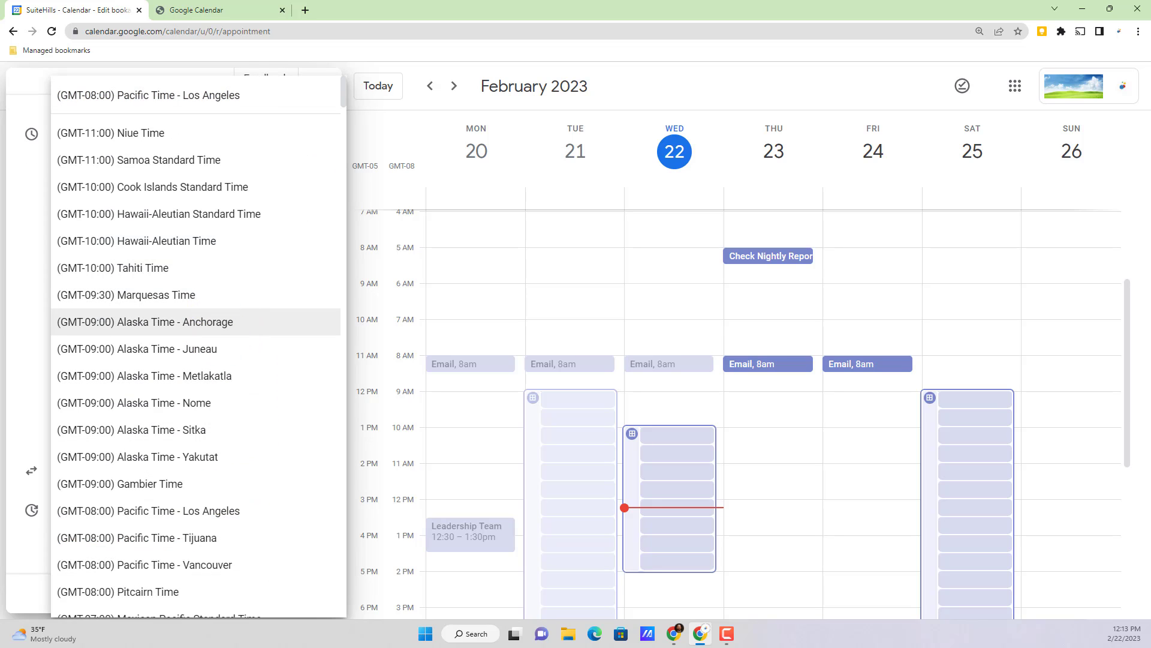
{"action": "left_click", "coordinate": [34, 243]}
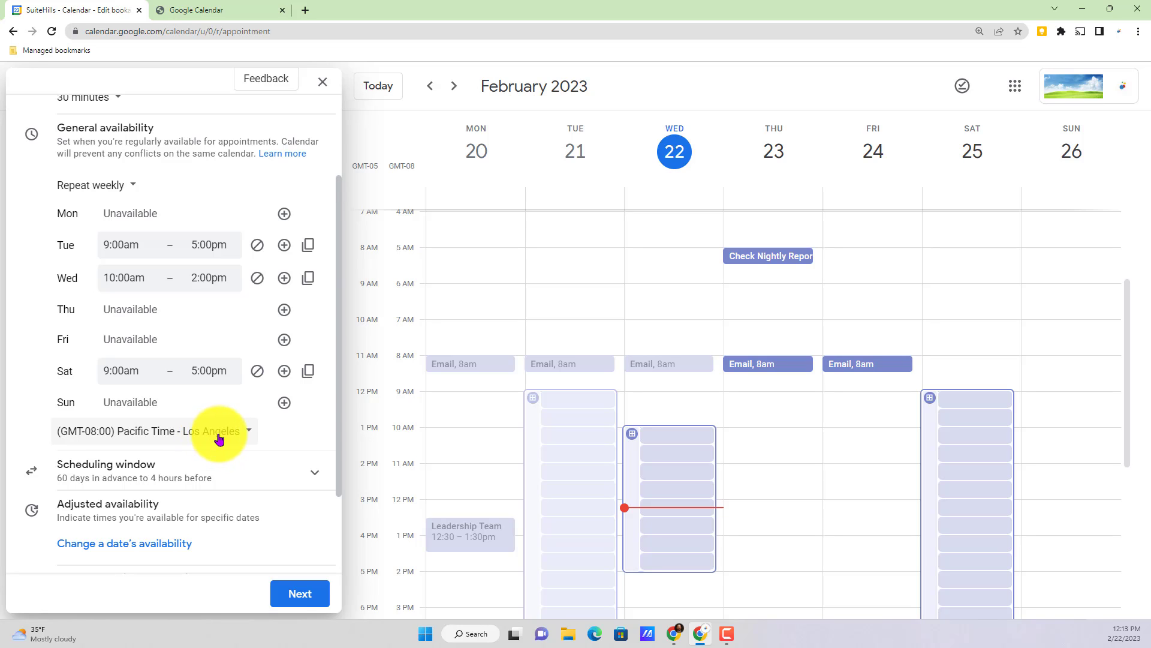
{"action": "left_click", "coordinate": [280, 475]}
{"action": "scroll", "coordinate": [277, 468], "scroll_direction": "down", "scroll_amount": 2}
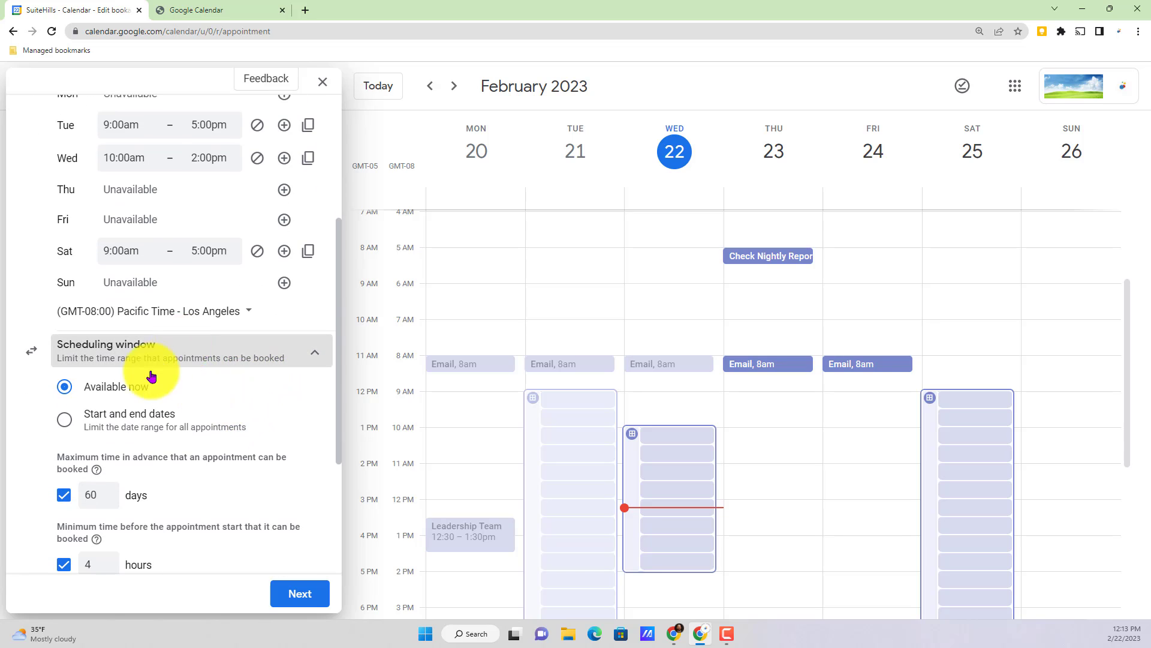
{"action": "scroll", "coordinate": [82, 404], "scroll_direction": "down", "scroll_amount": 1}
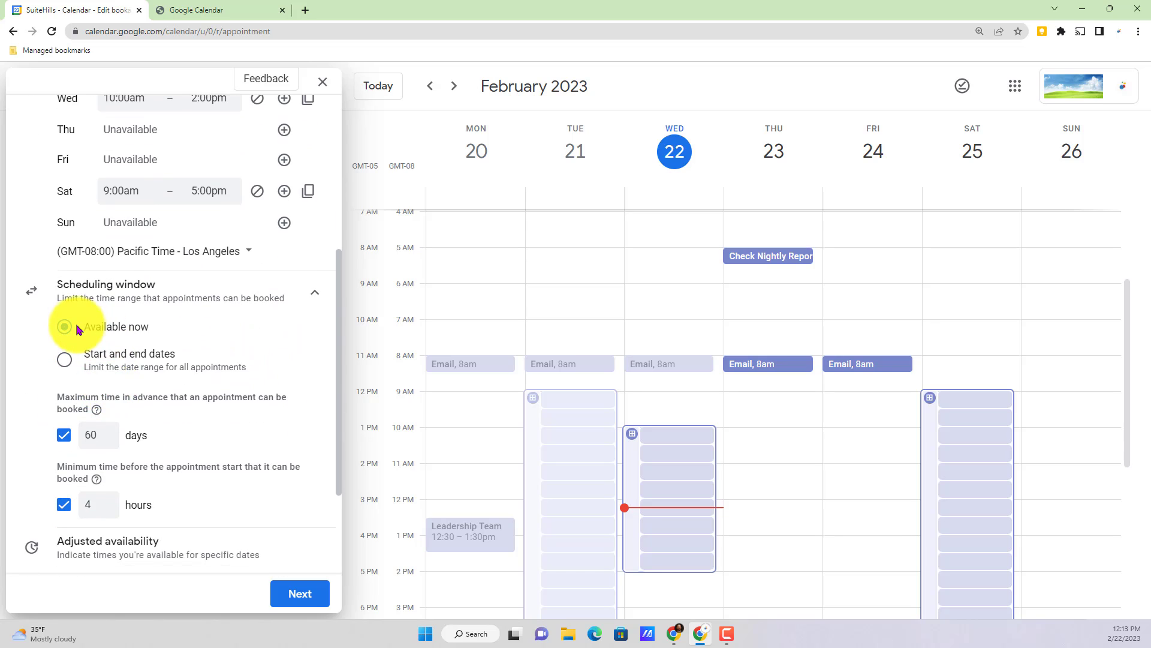
- Limit the scheduling window to start on Mar 1, 2023
{"action": "left_click", "coordinate": [64, 360]}
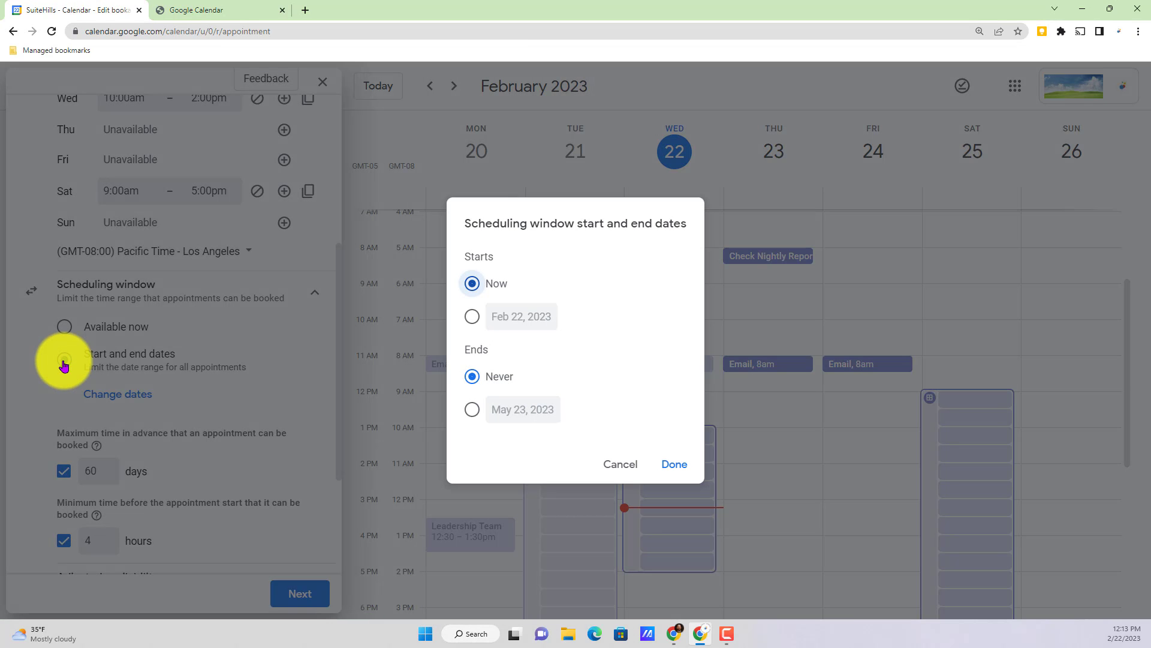
{"action": "left_click", "coordinate": [472, 316]}
{"action": "left_click", "coordinate": [505, 316]}
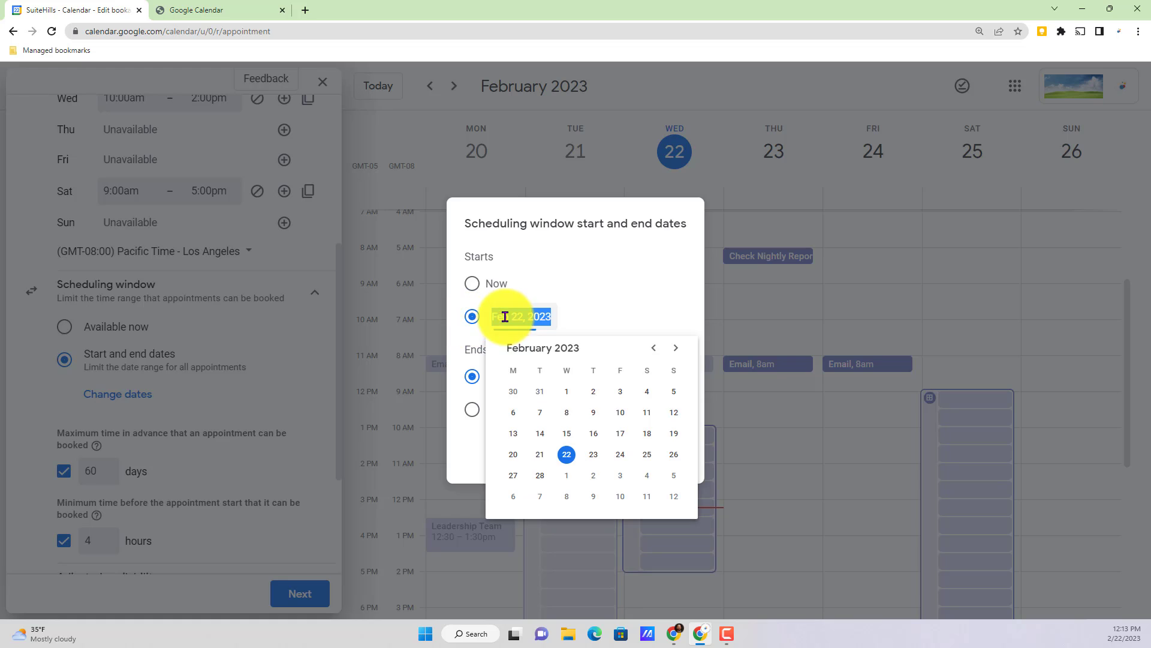
{"action": "left_click", "coordinate": [566, 475]}
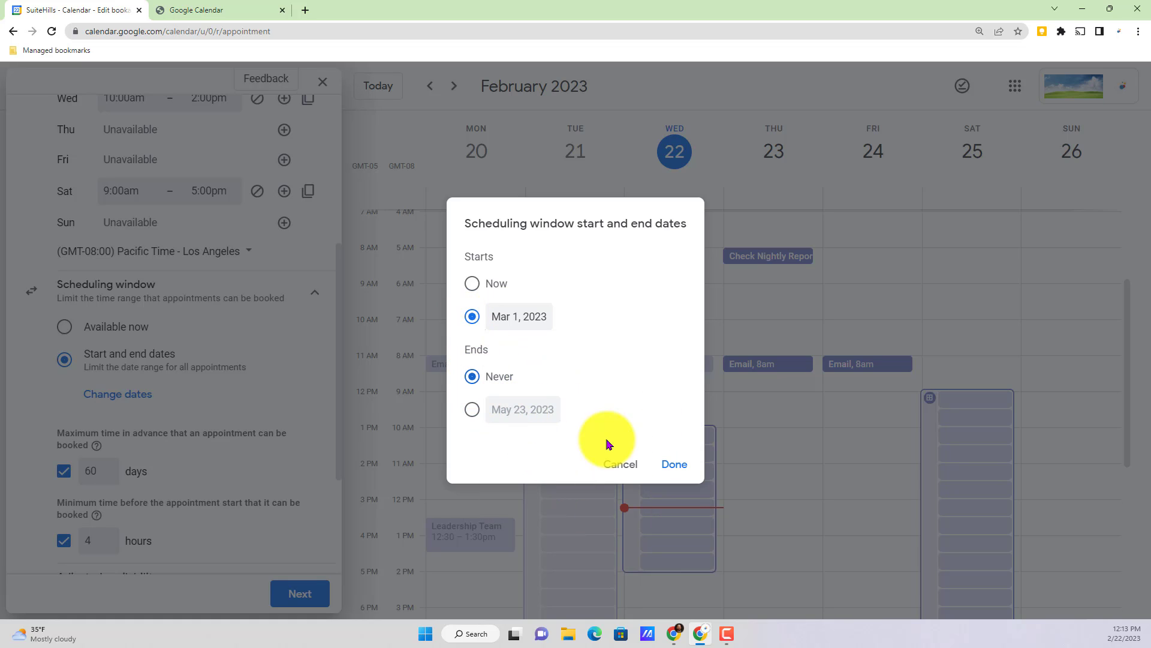
{"action": "left_click", "coordinate": [674, 464]}
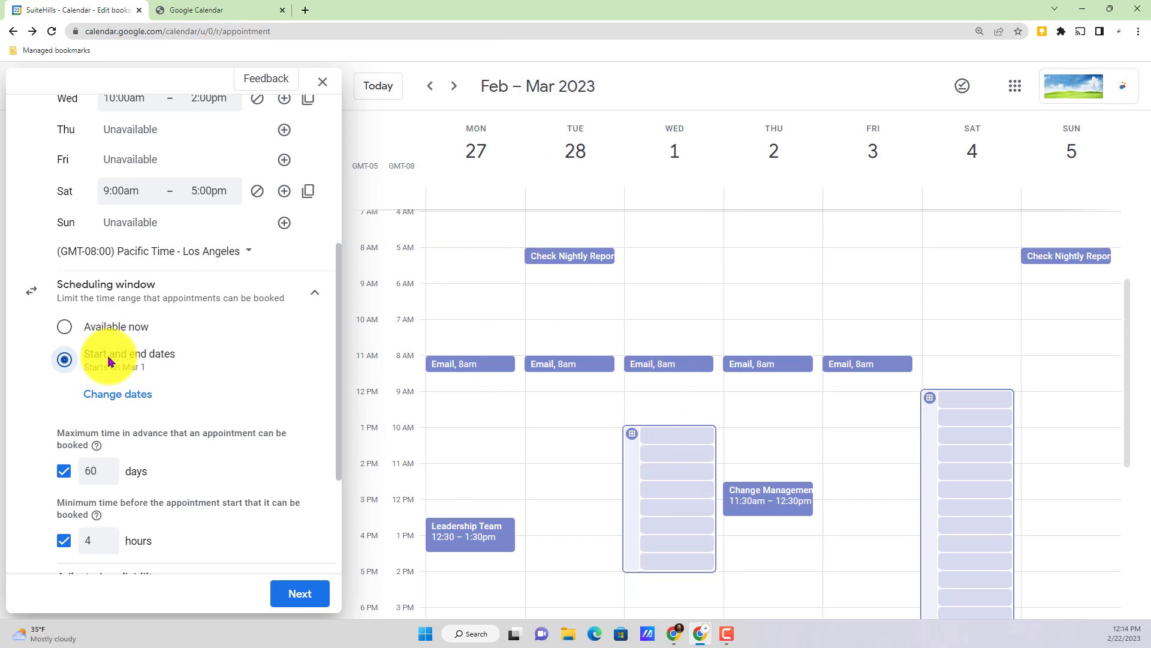
- Change the maximum advance booking limit from 60 to 30 days
{"action": "scroll", "coordinate": [111, 363], "scroll_direction": "down", "scroll_amount": 1}
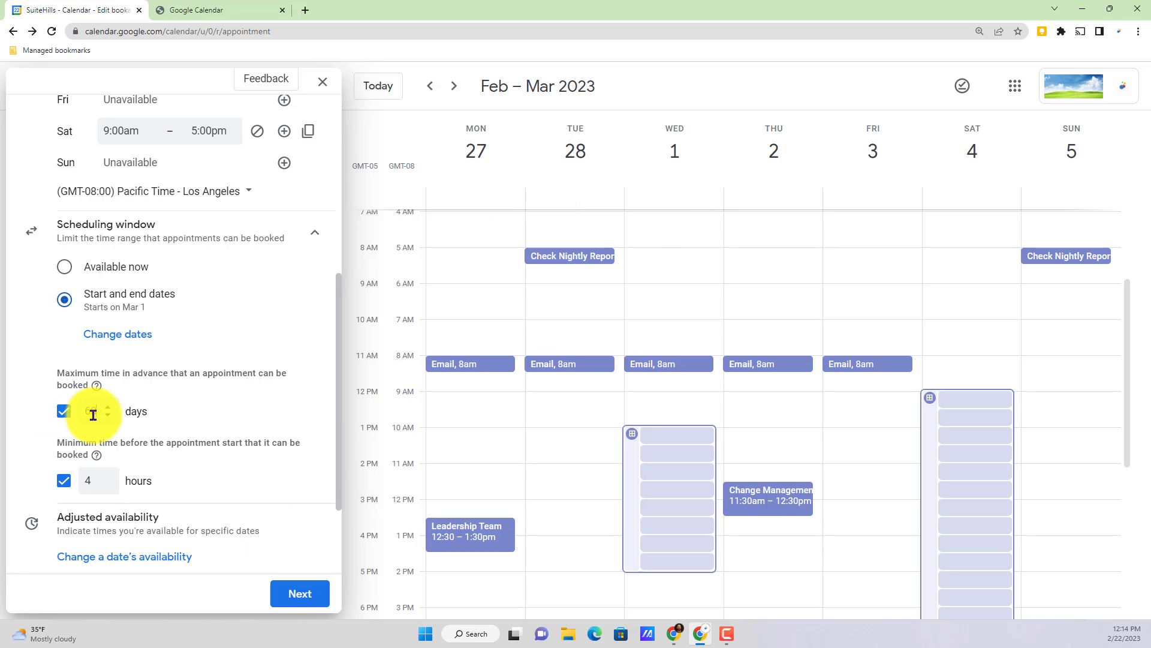
{"action": "left_click_drag", "start_coordinate": [90, 411], "coordinate": [139, 412]}
{"action": "type", "text": "30"}
{"action": "left_click", "coordinate": [64, 413]}
{"action": "left_click", "coordinate": [63, 413]}
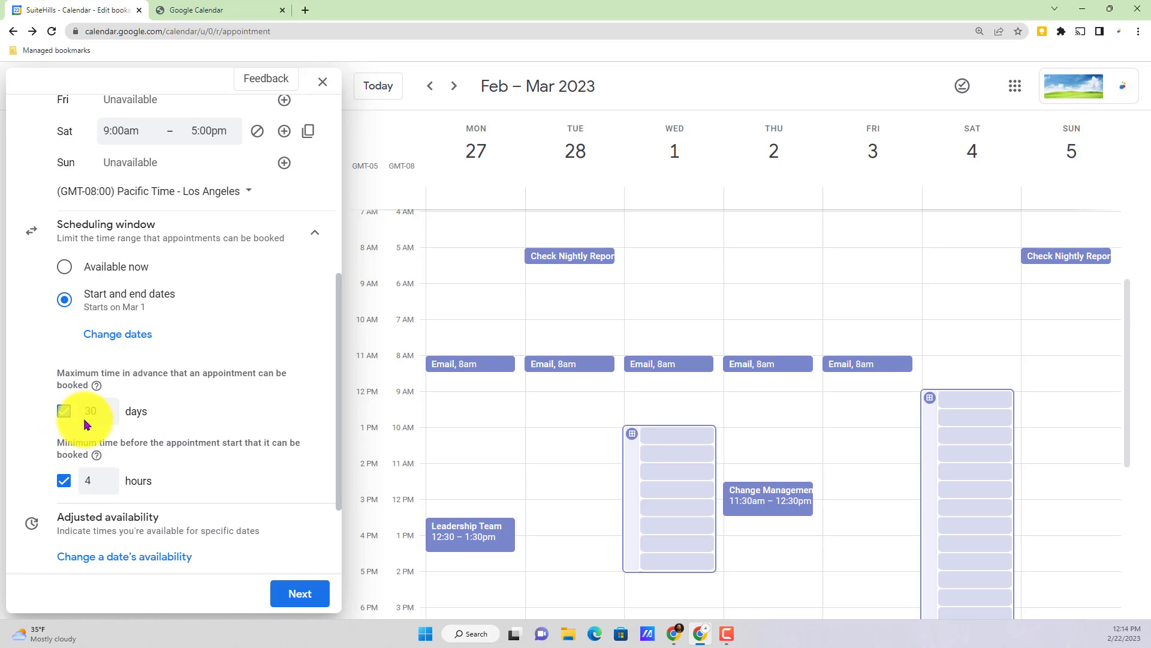
- Require bookings at least 12 hours beforehand
{"action": "scroll", "coordinate": [117, 414], "scroll_direction": "down", "scroll_amount": 1}
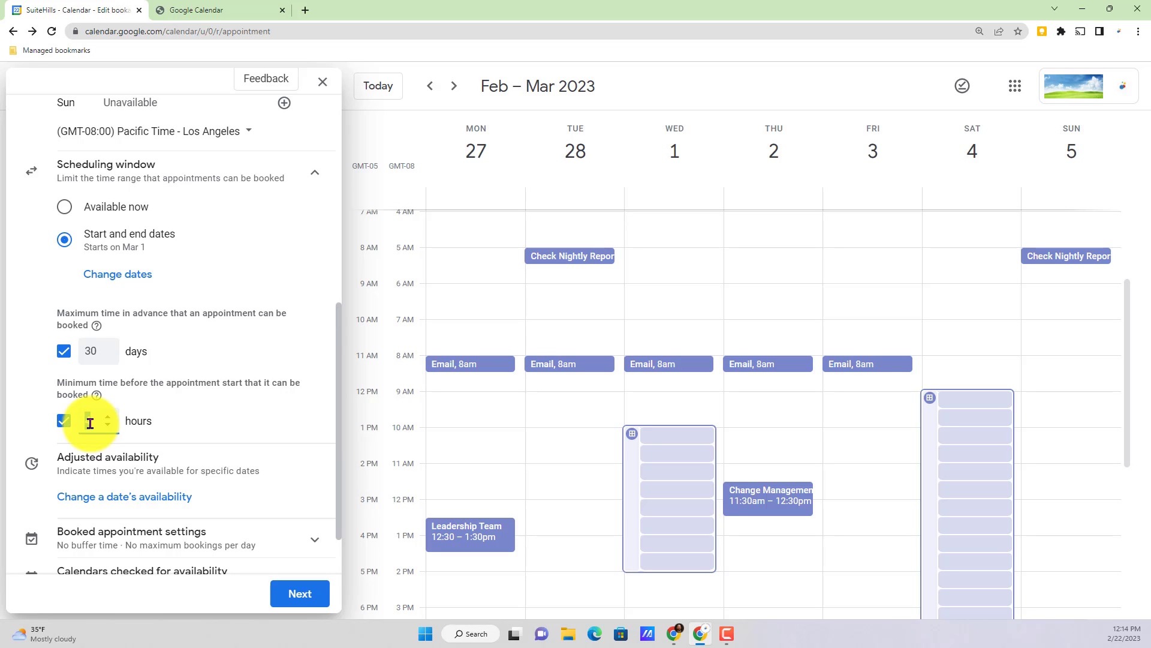
{"action": "type", "text": "12"}
{"action": "scroll", "coordinate": [165, 391], "scroll_direction": "down", "scroll_amount": 1}
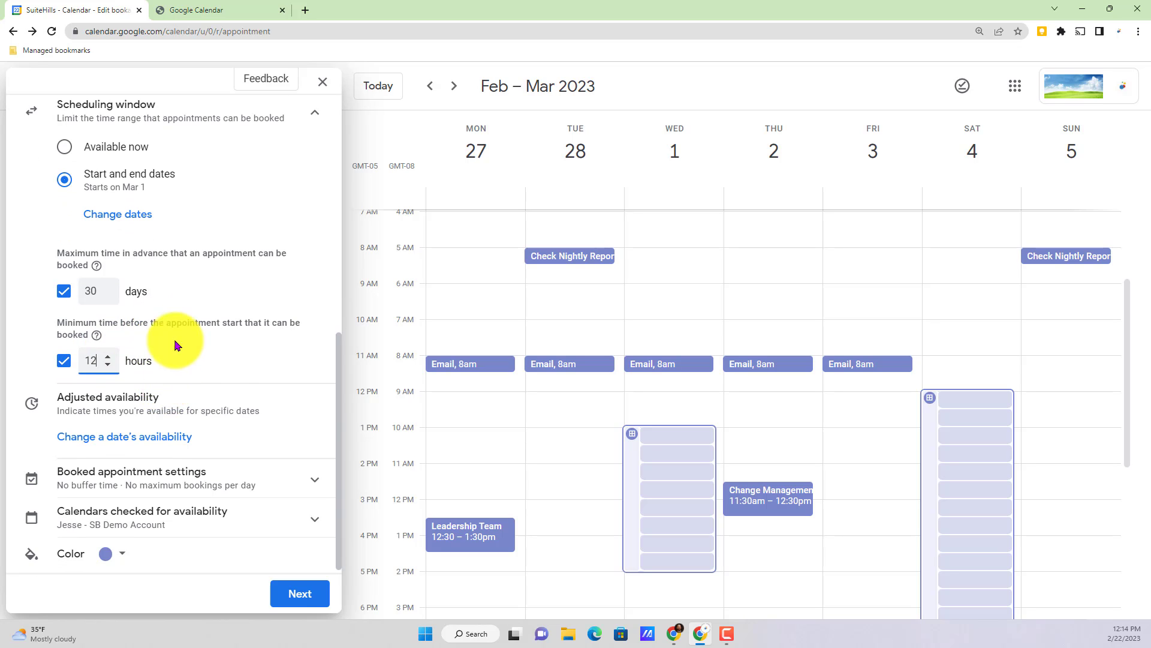
{"action": "scroll", "coordinate": [194, 353], "scroll_direction": "up", "scroll_amount": 5}
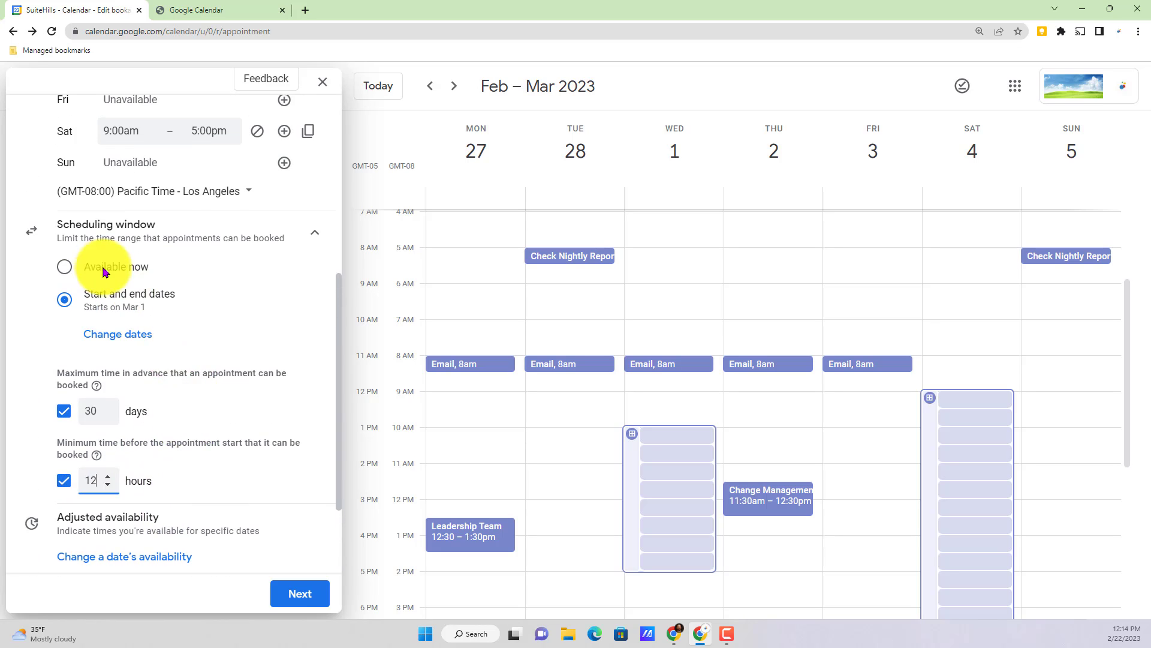
{"action": "scroll", "coordinate": [118, 252], "scroll_direction": "up", "scroll_amount": 4}
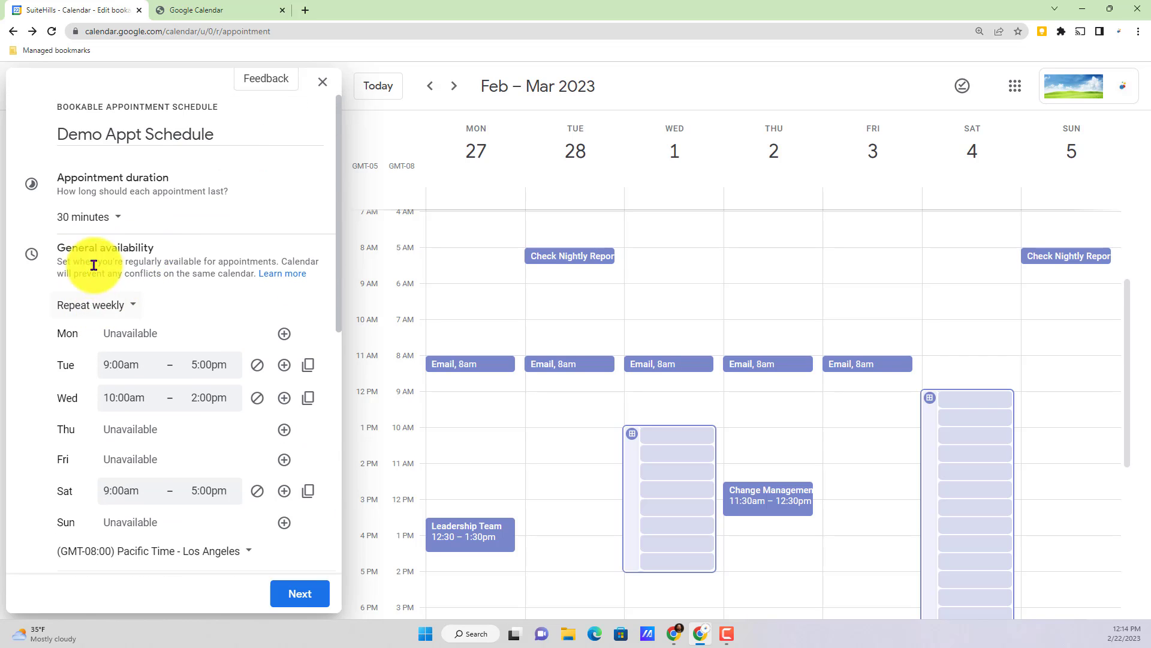
{"action": "scroll", "coordinate": [120, 308], "scroll_direction": "down", "scroll_amount": 1}
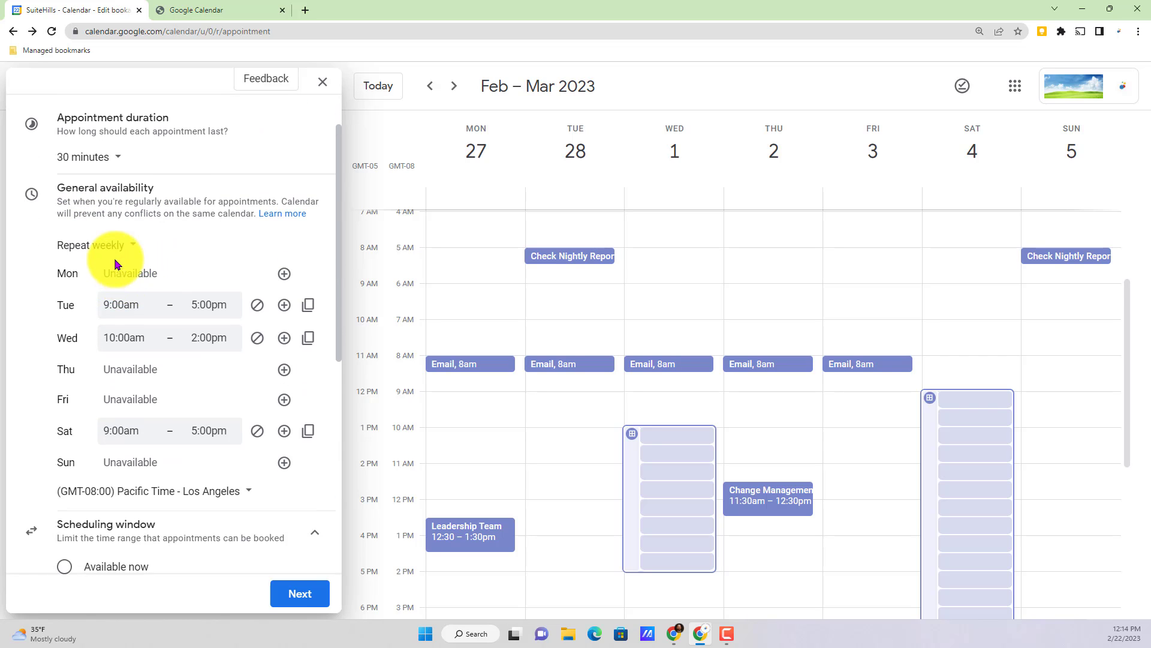
{"action": "scroll", "coordinate": [99, 247], "scroll_direction": "down", "scroll_amount": 5}
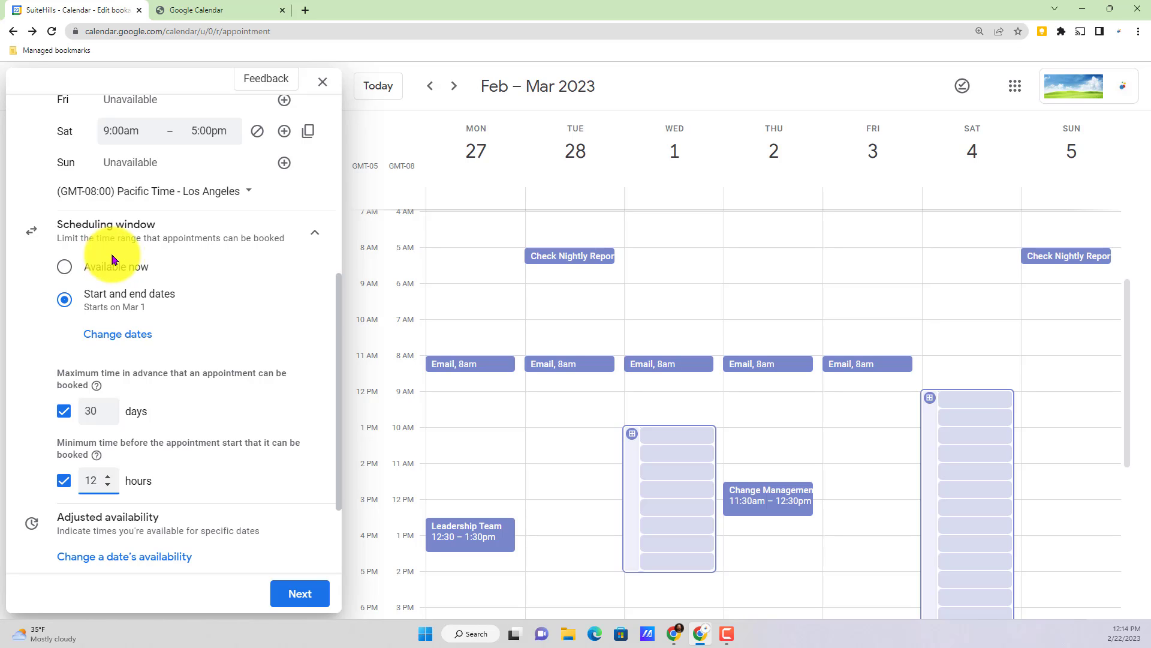
{"action": "scroll", "coordinate": [117, 255], "scroll_direction": "down", "scroll_amount": 2}
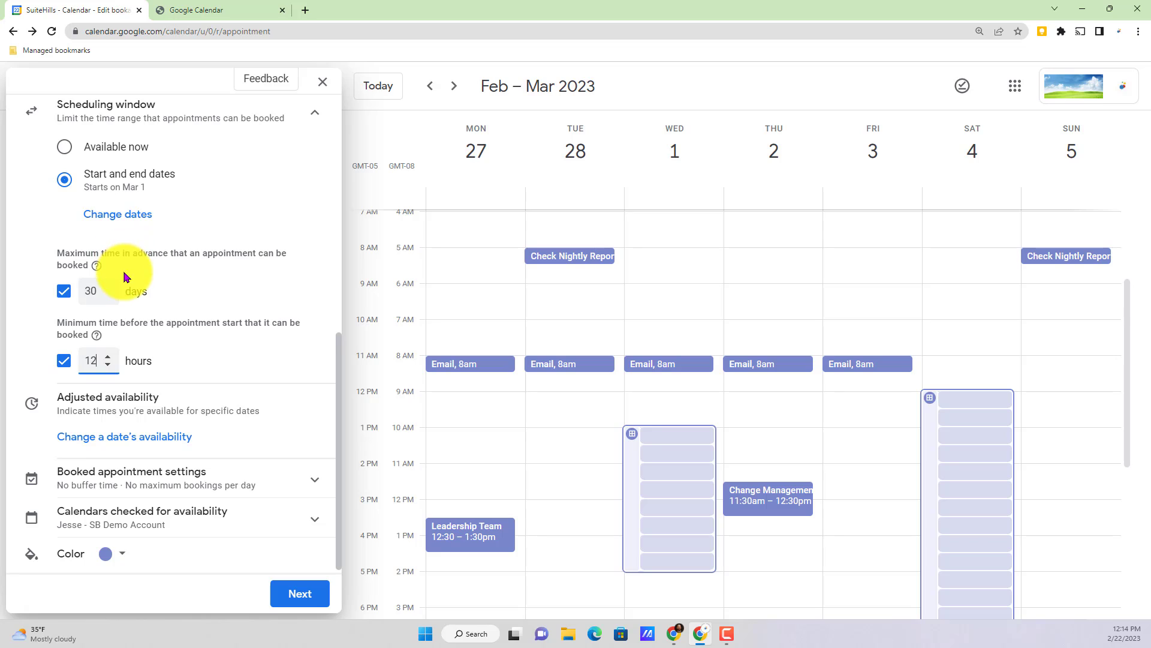
- Add Mar 1, 2023 as an adjusted-availability date marked unavailable all day
{"action": "left_click", "coordinate": [172, 403]}
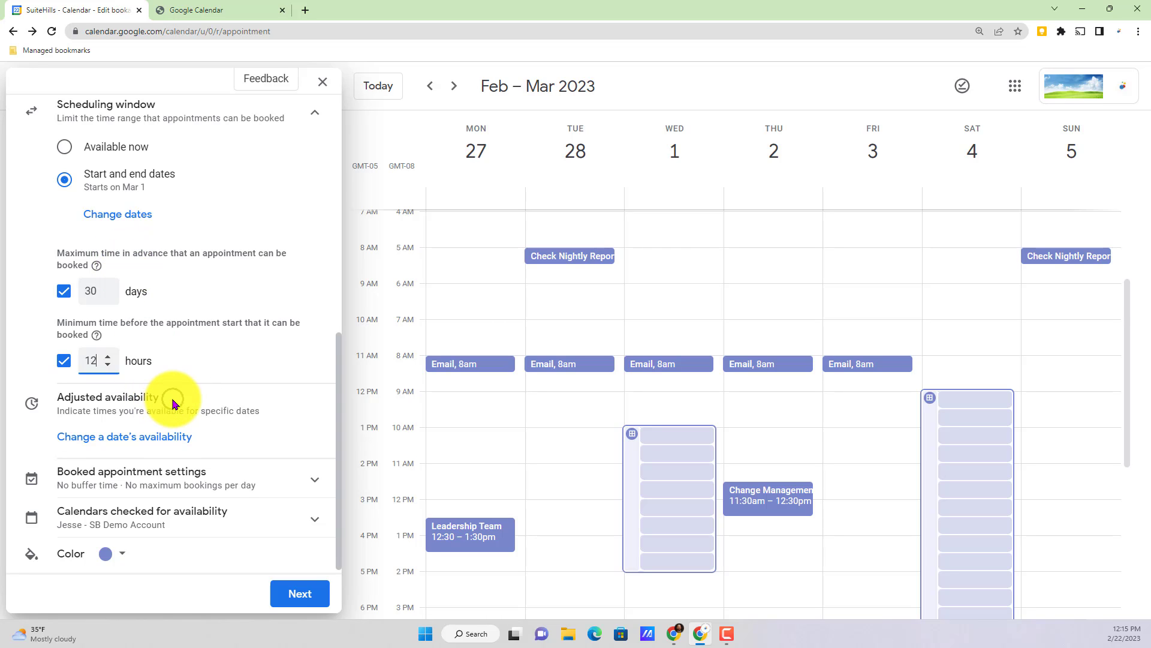
{"action": "left_click", "coordinate": [149, 442]}
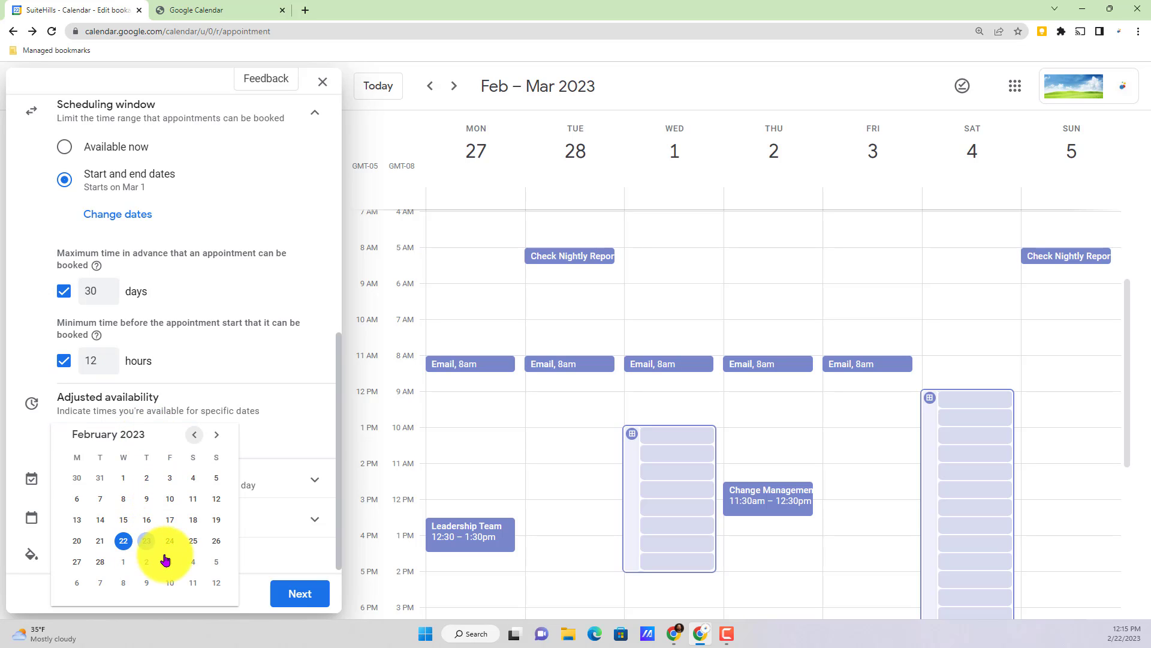
{"action": "left_click", "coordinate": [216, 434]}
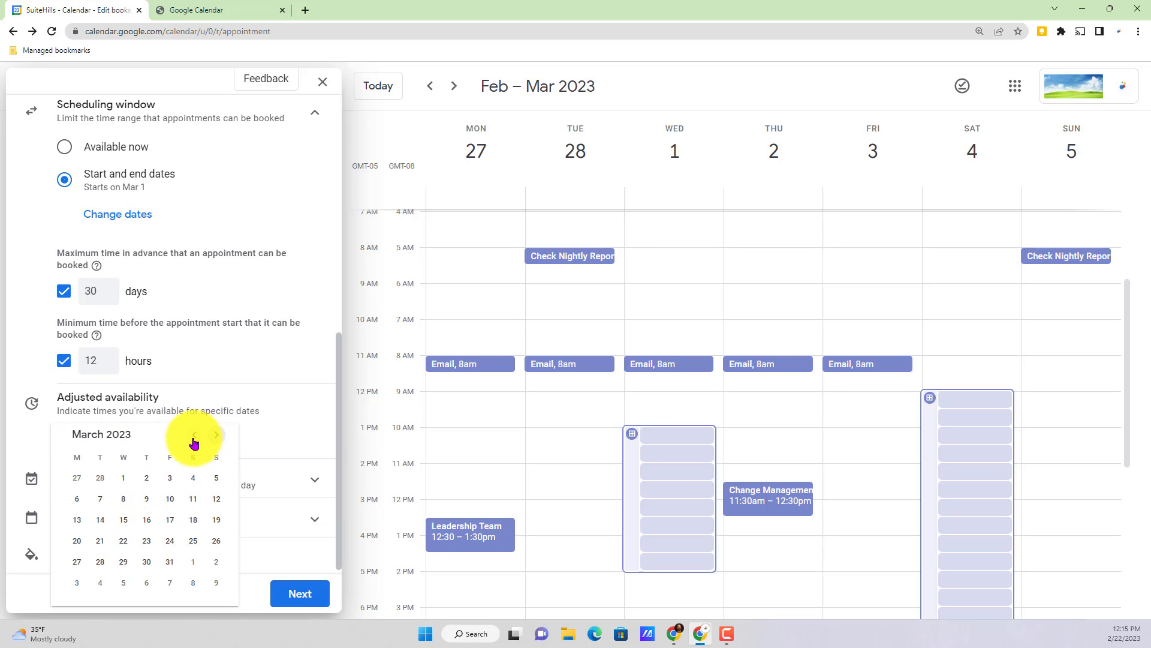
{"action": "left_click", "coordinate": [193, 437]}
{"action": "left_click", "coordinate": [123, 561]}
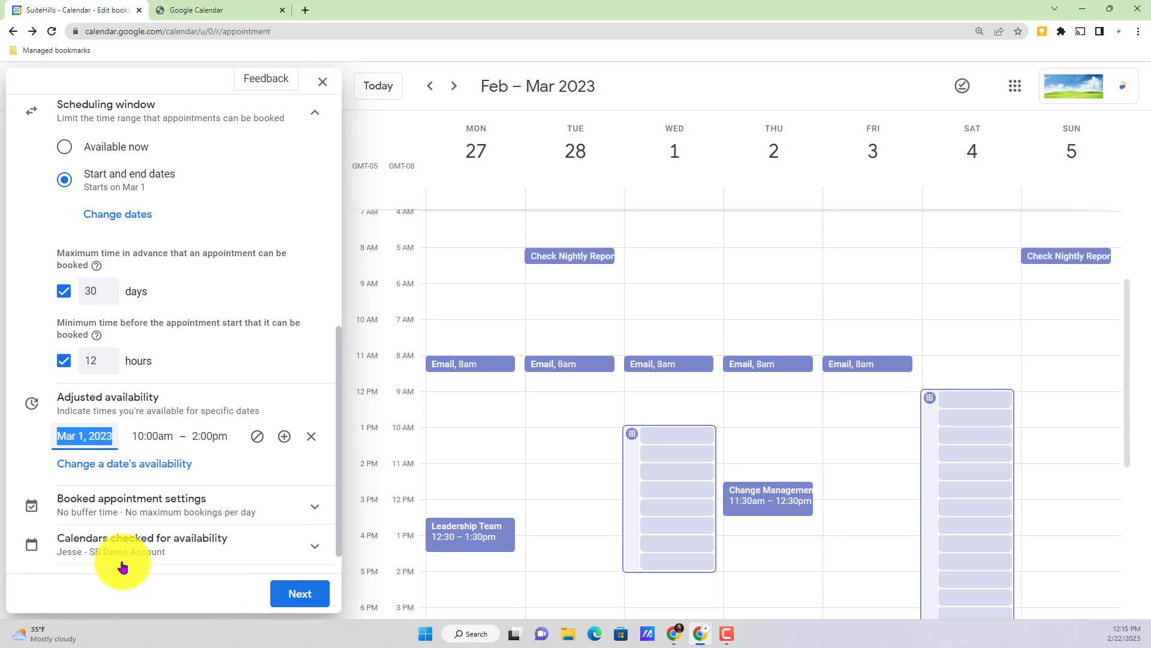
{"action": "left_click", "coordinate": [256, 439]}
{"action": "scroll", "coordinate": [256, 438], "scroll_direction": "up", "scroll_amount": 5}
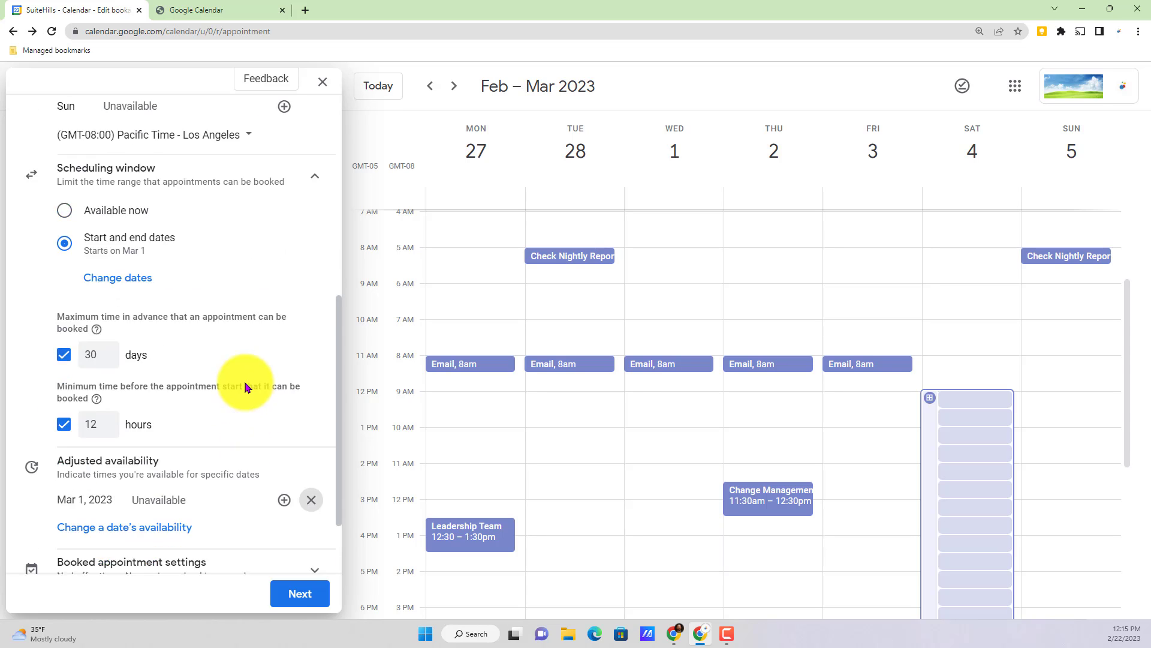
{"action": "scroll", "coordinate": [256, 423], "scroll_direction": "down", "scroll_amount": 6}
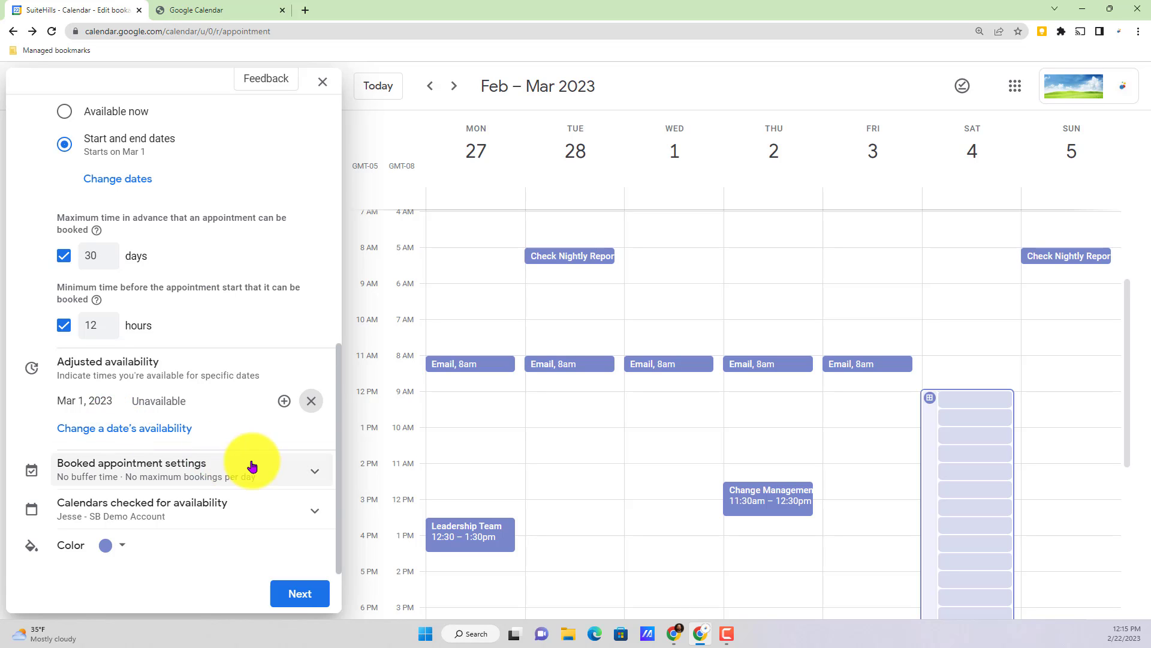
- Under Booked appointment settings, turn on a 30-minute buffer time and a 4-per-day booking maximum
{"action": "left_click", "coordinate": [304, 477]}
{"action": "scroll", "coordinate": [174, 465], "scroll_direction": "down", "scroll_amount": 2}
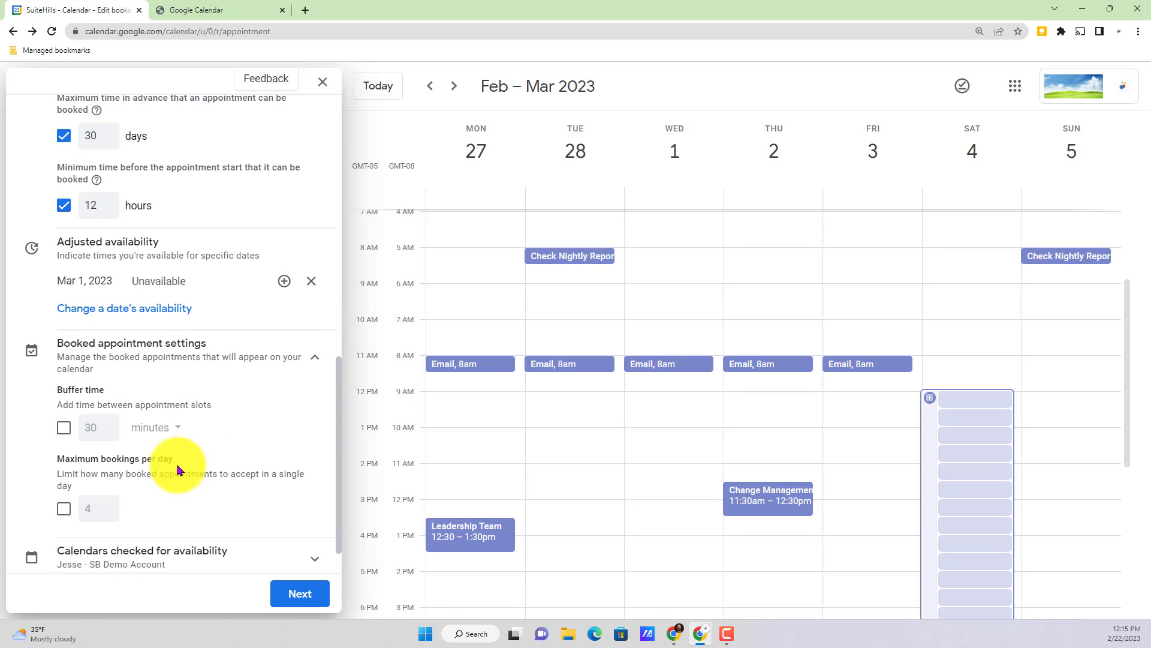
{"action": "left_click", "coordinate": [64, 429]}
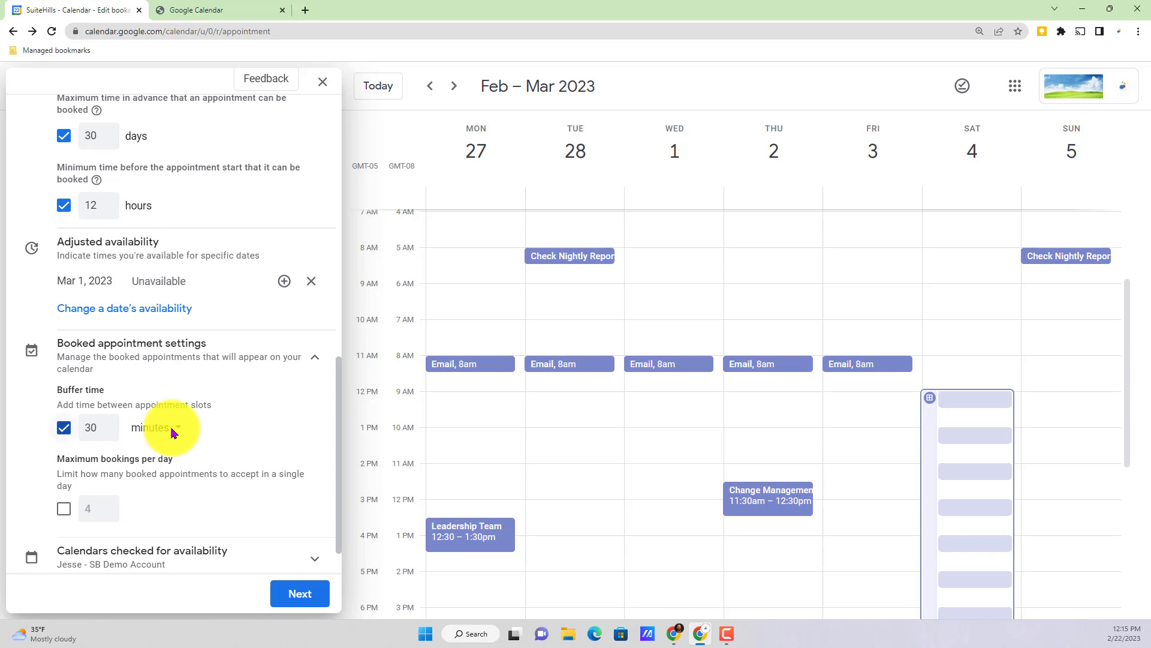
{"action": "double_click", "coordinate": [88, 432]}
{"action": "left_click", "coordinate": [88, 433]}
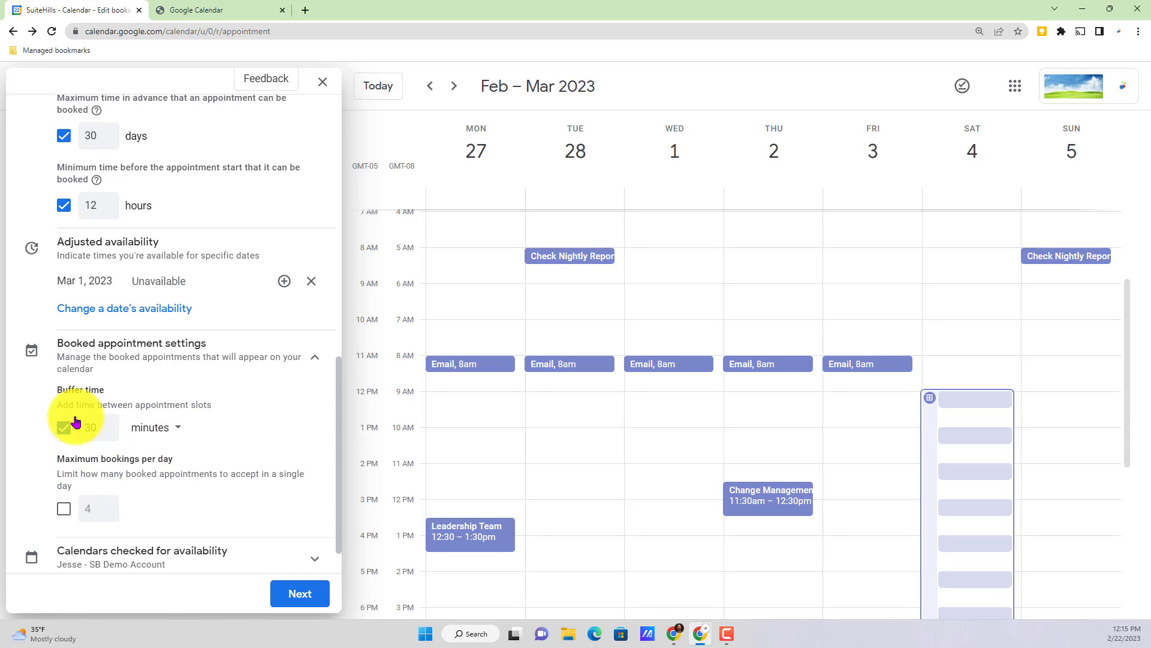
{"action": "left_click", "coordinate": [73, 427]}
{"action": "left_click", "coordinate": [63, 427]}
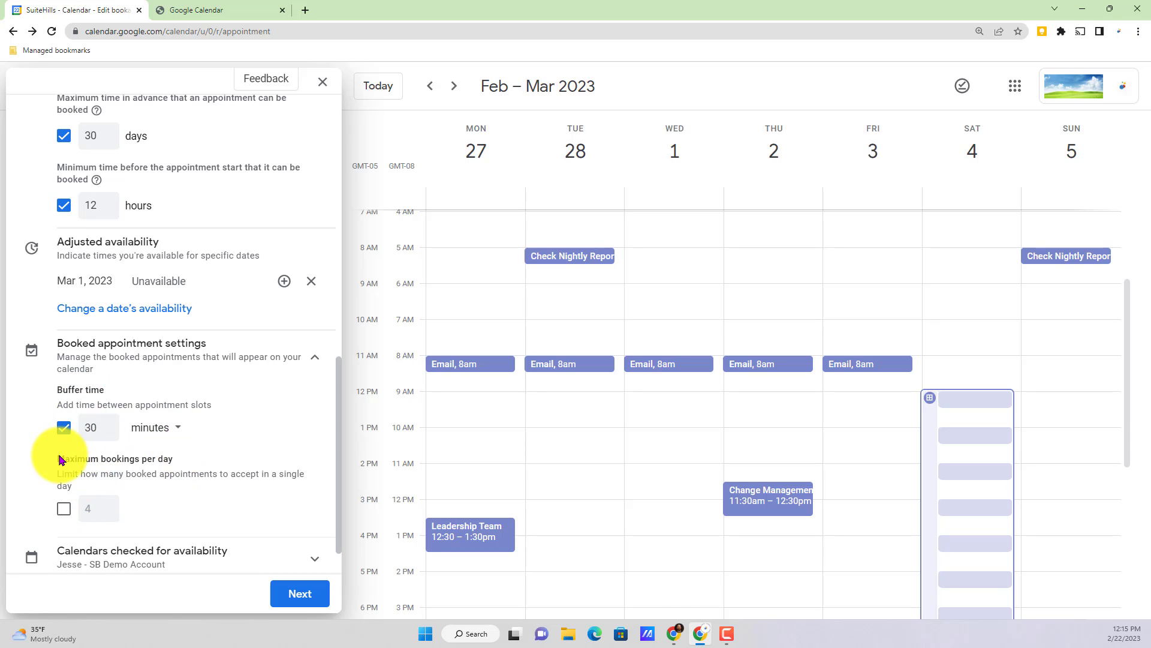
{"action": "scroll", "coordinate": [83, 474], "scroll_direction": "down", "scroll_amount": 2}
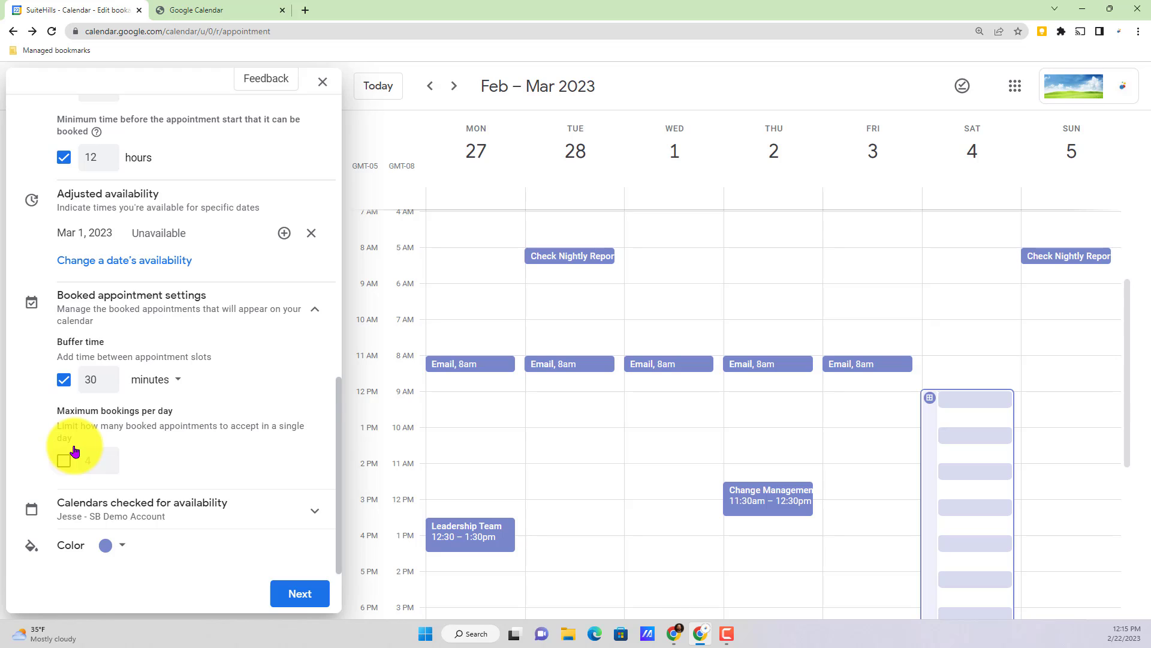
{"action": "left_click", "coordinate": [64, 460]}
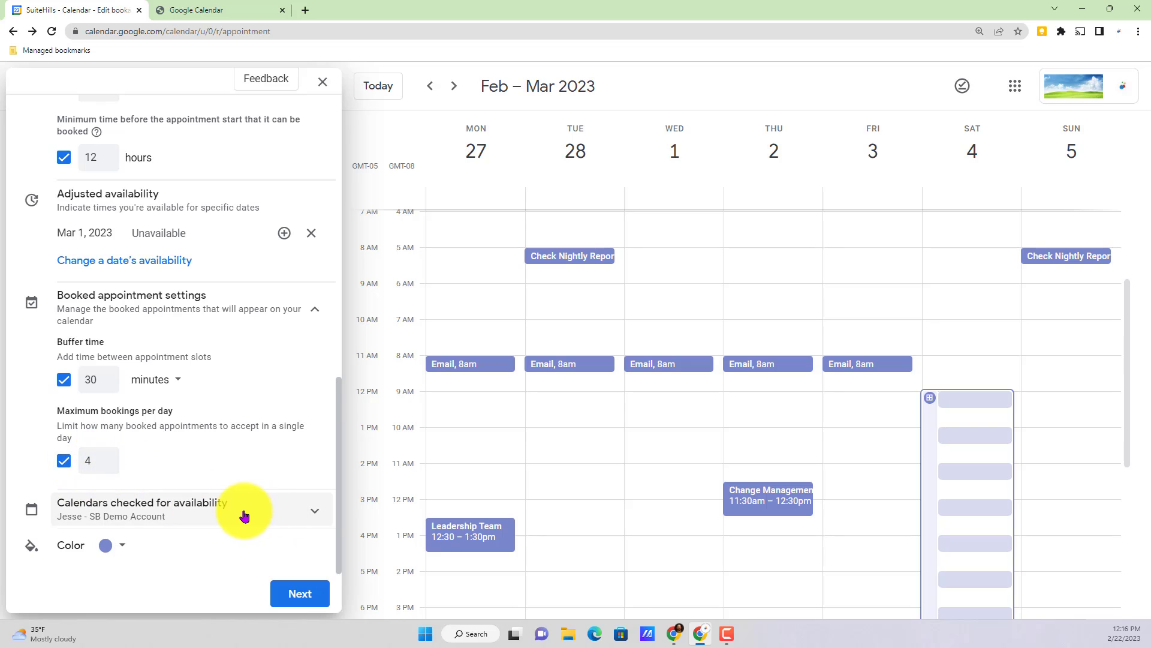
- Leave the 1st Phorm and Deployment Calendar unchecked for availability conflicts
{"action": "left_click", "coordinate": [319, 515]}
{"action": "scroll", "coordinate": [233, 495], "scroll_direction": "down", "scroll_amount": 2}
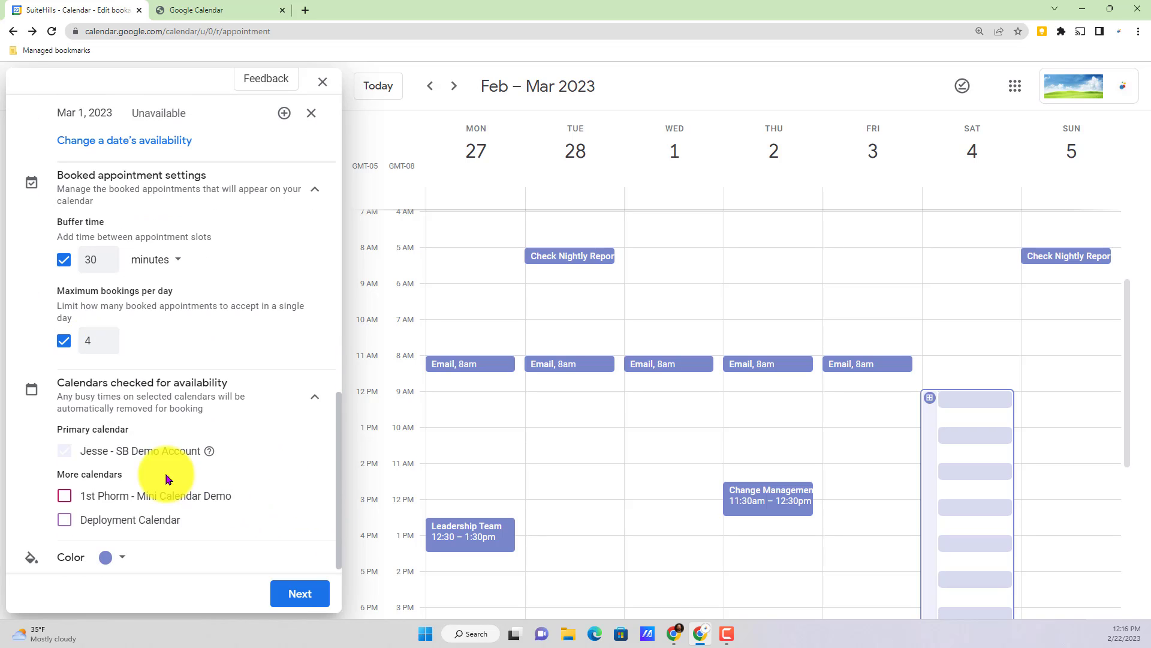
{"action": "left_click", "coordinate": [64, 495]}
{"action": "left_click", "coordinate": [64, 519]}
{"action": "left_click", "coordinate": [64, 496]}
{"action": "left_click", "coordinate": [68, 522]}
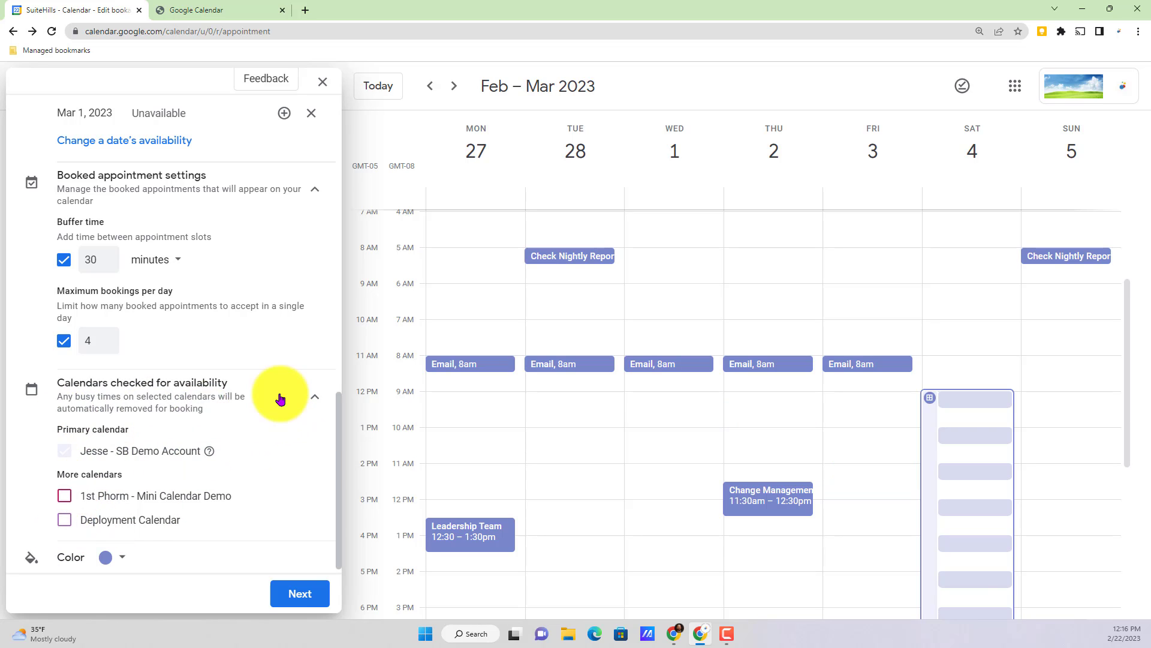
- Set the appointment schedule's colour to Tangerine orange
{"action": "scroll", "coordinate": [114, 545], "scroll_direction": "down", "scroll_amount": 1}
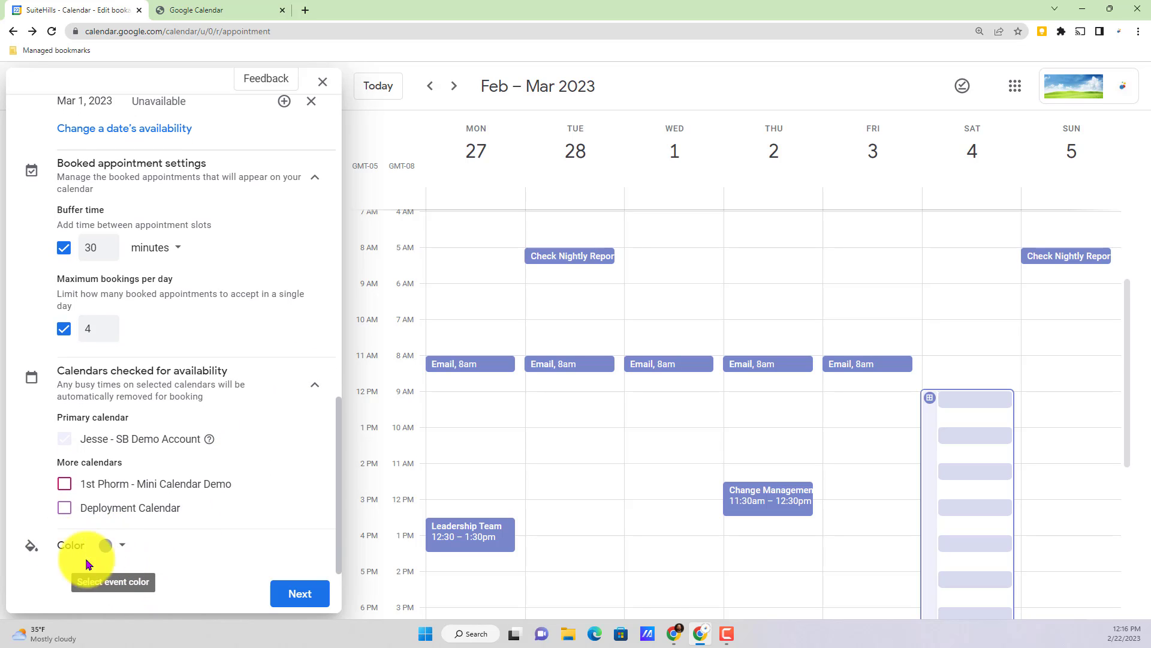
{"action": "left_click", "coordinate": [114, 545]}
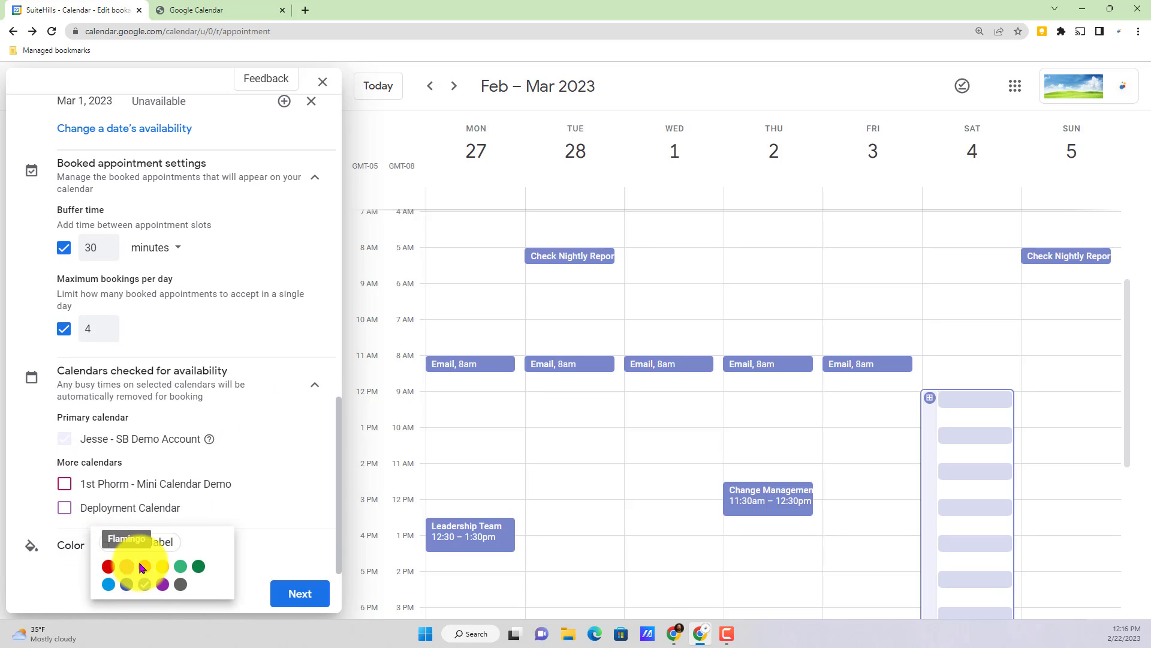
{"action": "left_click", "coordinate": [144, 566]}
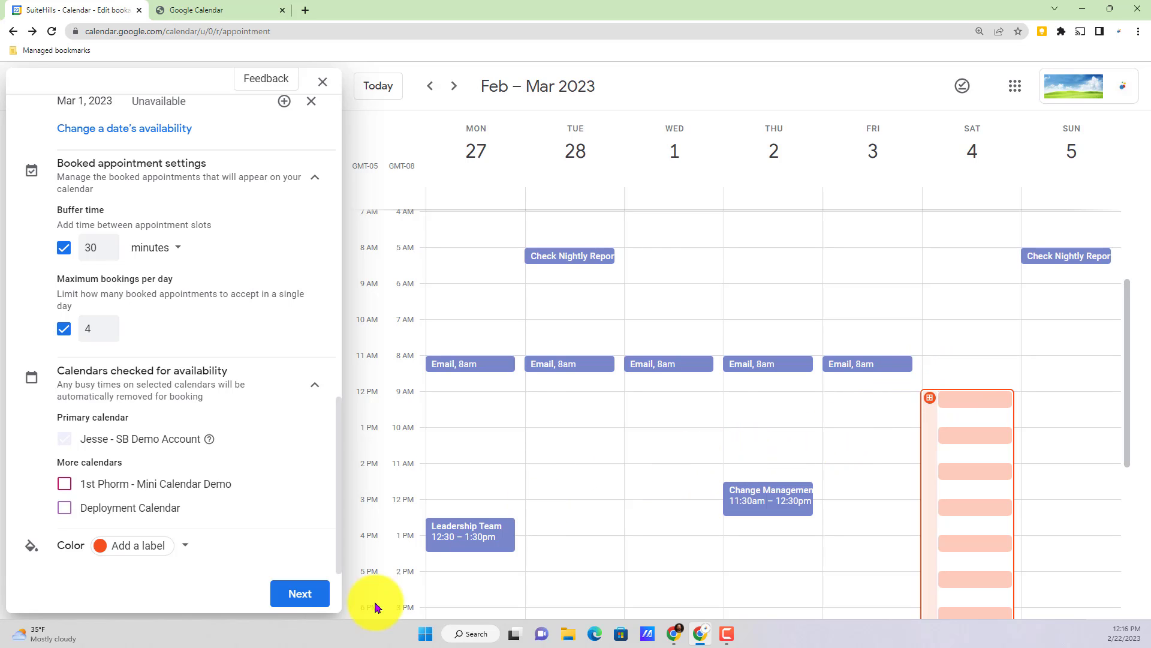
- Move to the booking page step, expand 'Booking page photo and name' and show the meeting location choices
{"action": "left_click", "coordinate": [308, 595]}
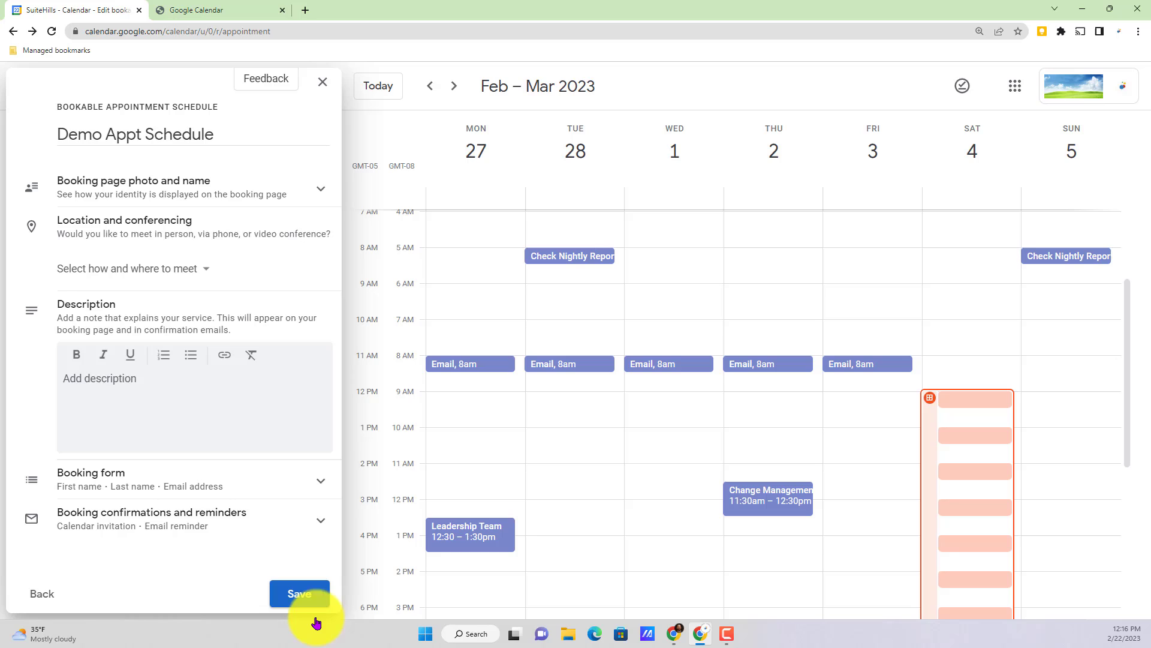
{"action": "left_click", "coordinate": [234, 190]}
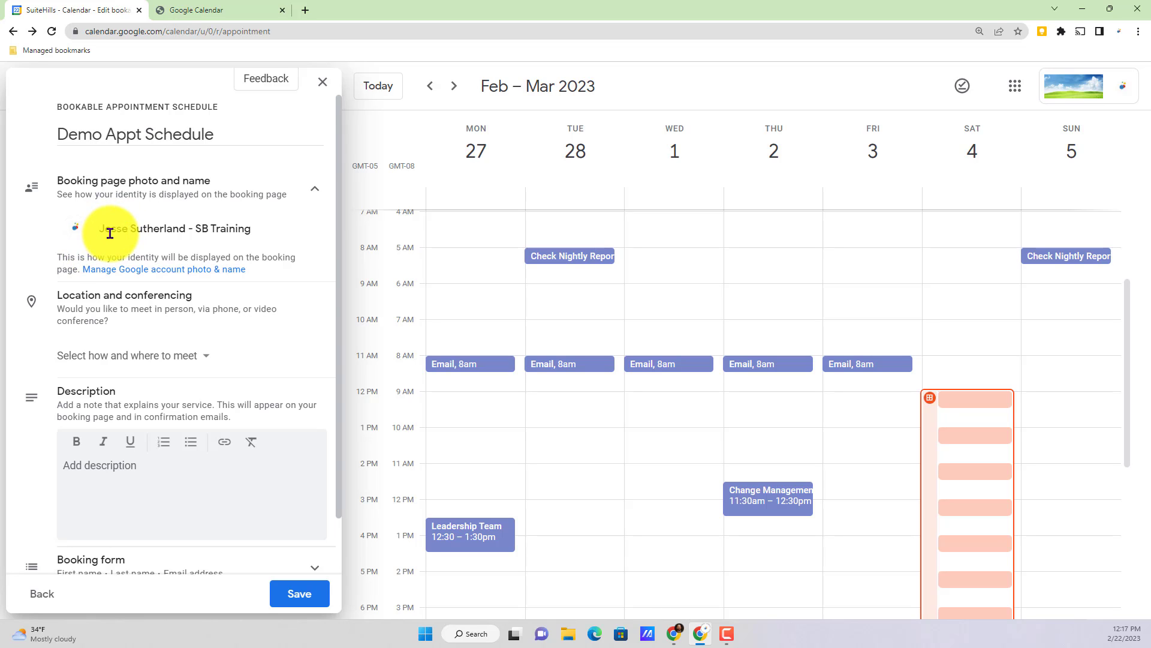
{"action": "left_click", "coordinate": [132, 354]}
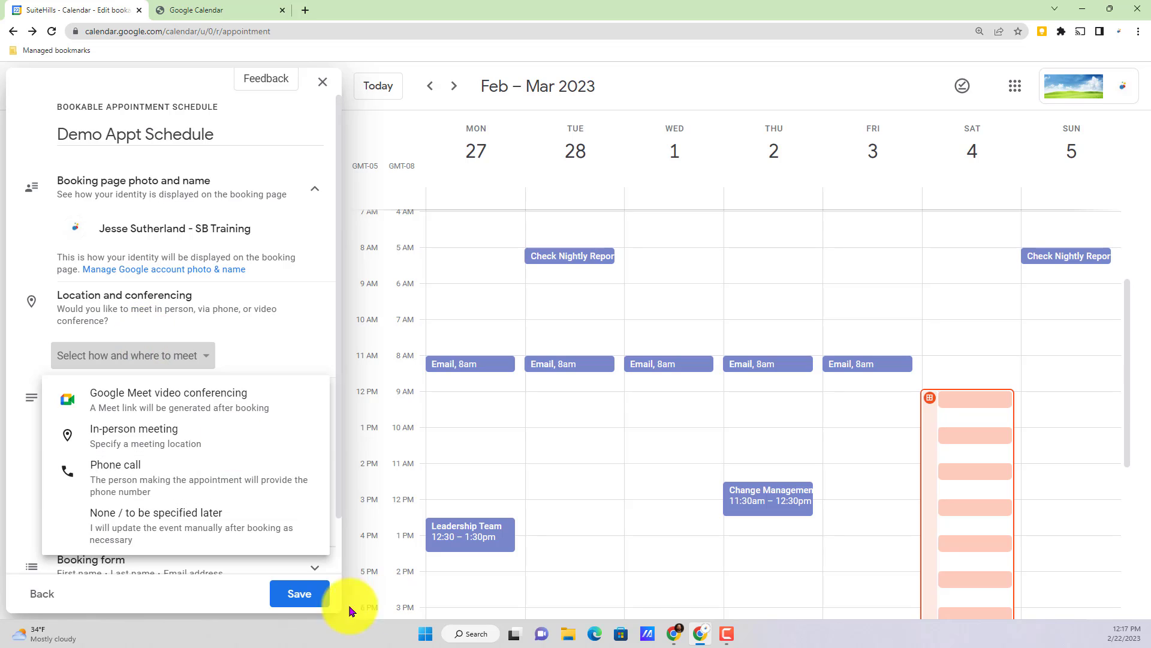
- Switch the meeting location from In-person to Google Meet video conferencing
{"action": "left_click", "coordinate": [162, 443]}
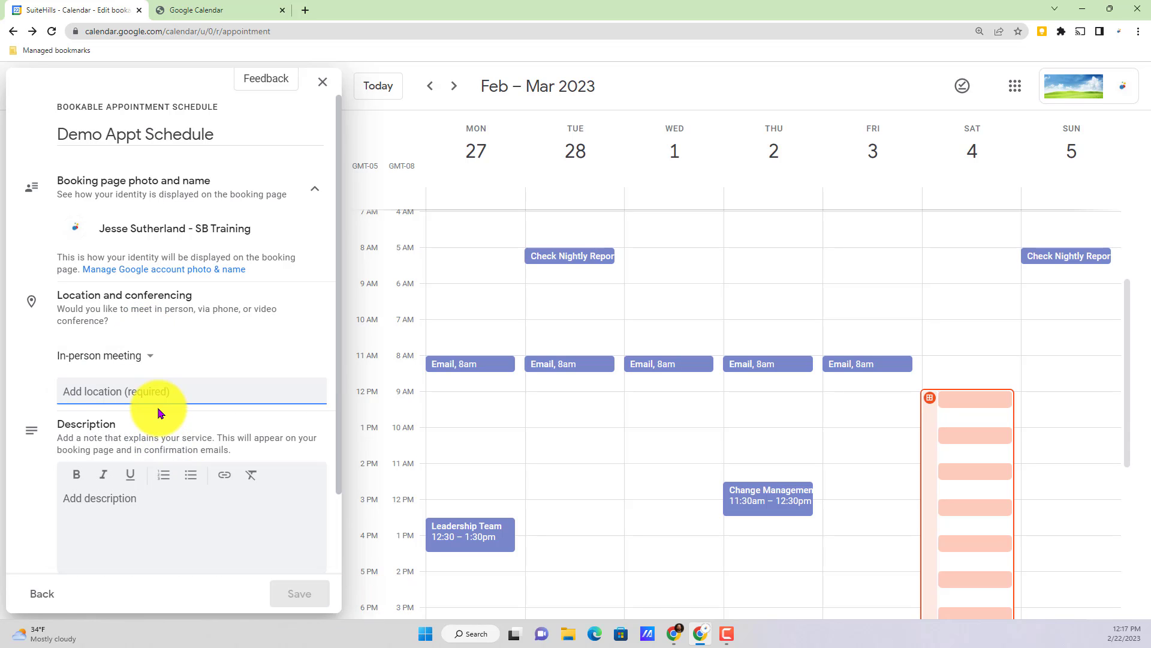
{"action": "left_click", "coordinate": [147, 360]}
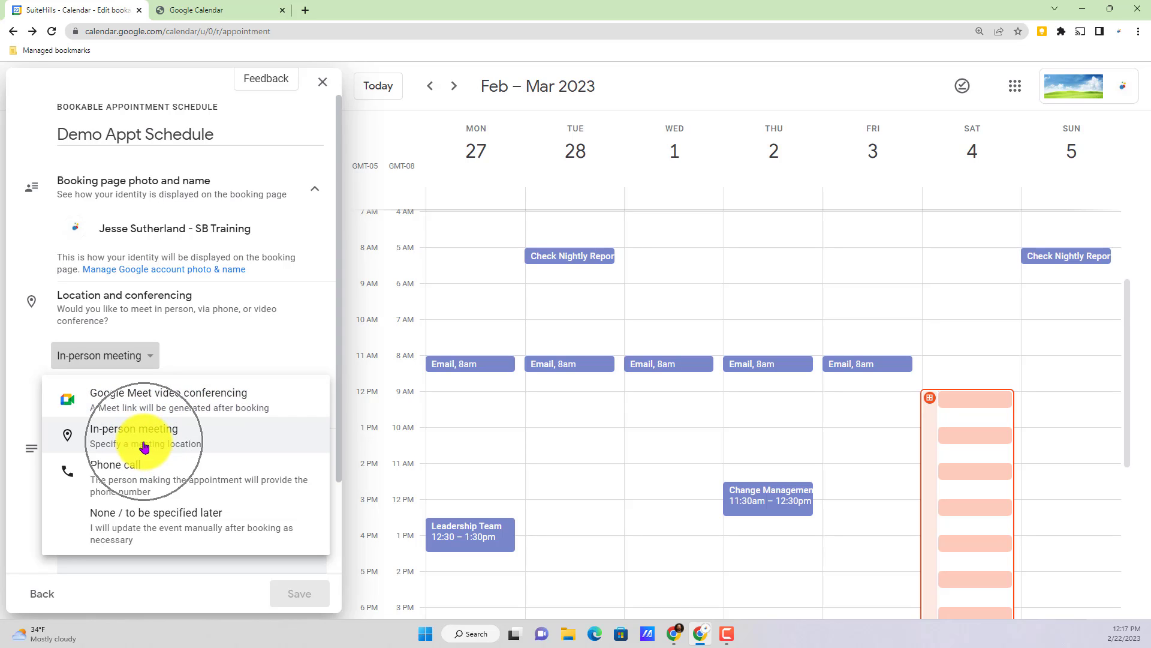
{"action": "left_click", "coordinate": [144, 408]}
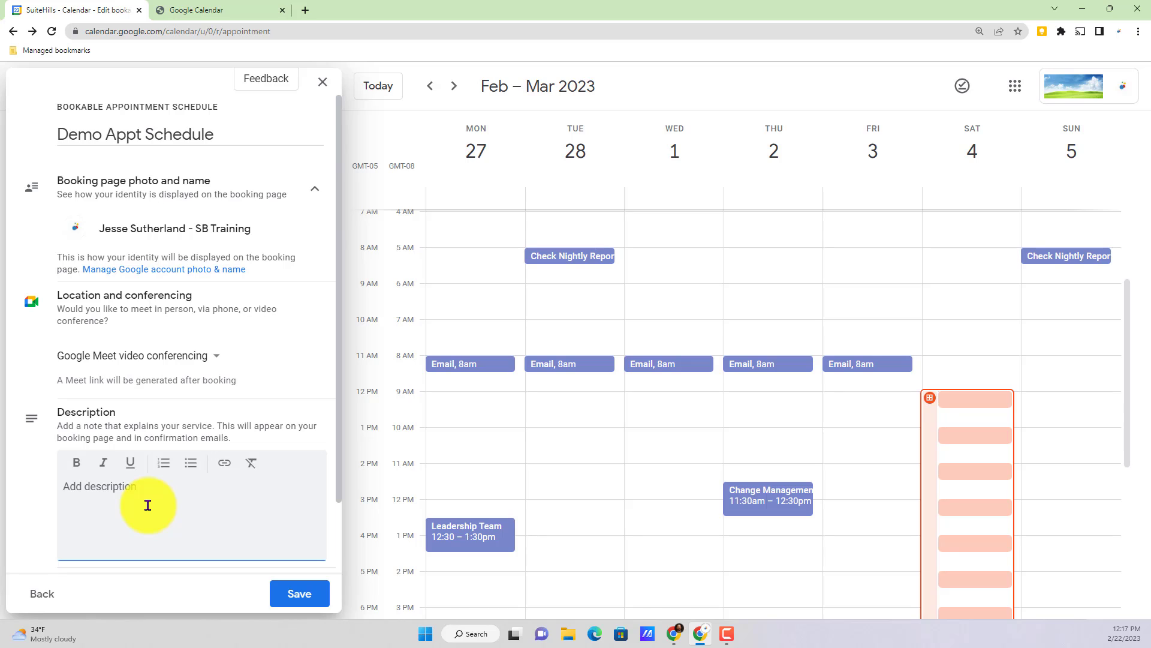
{"action": "scroll", "coordinate": [148, 505], "scroll_direction": "down", "scroll_amount": 1}
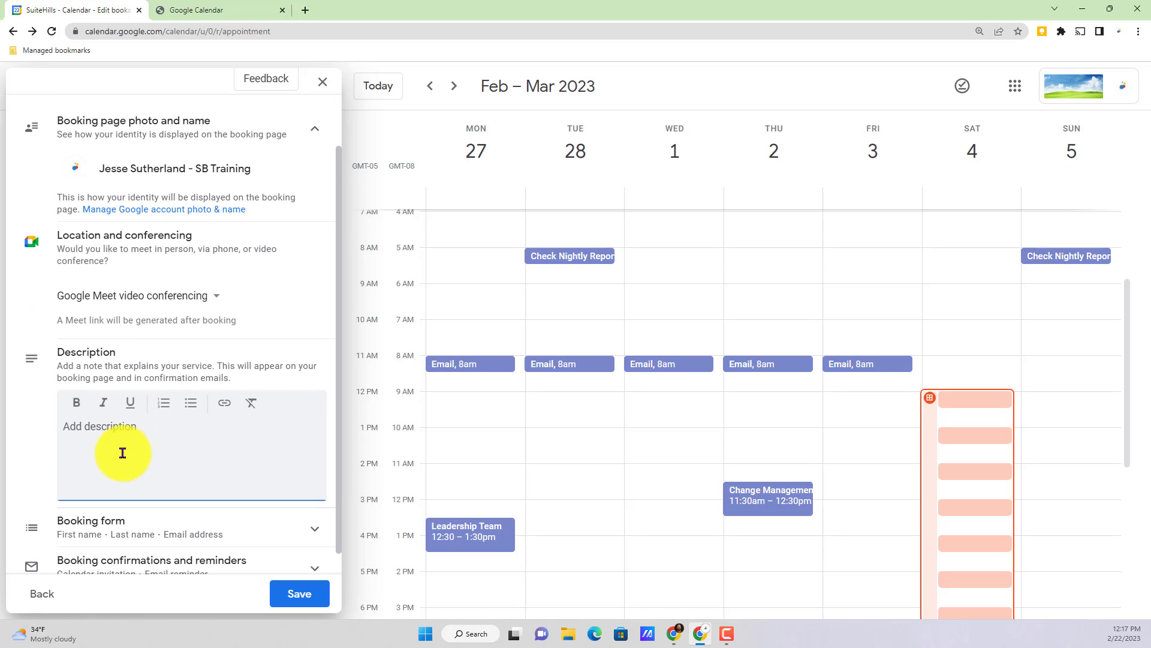
{"action": "scroll", "coordinate": [123, 453], "scroll_direction": "down", "scroll_amount": 1}
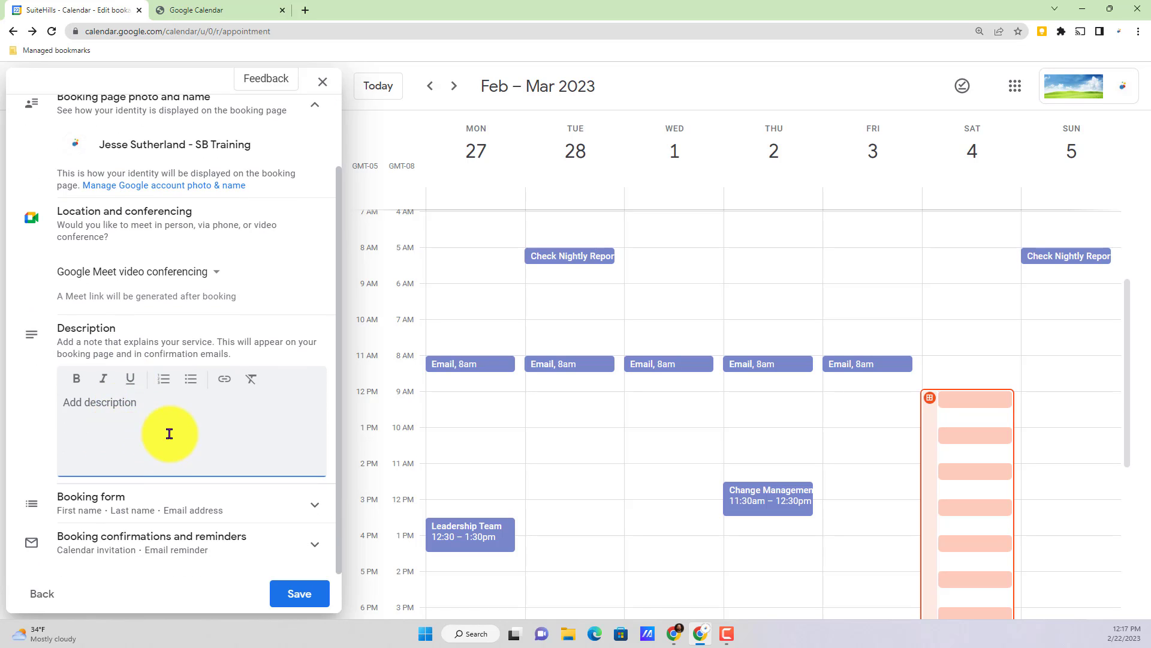
- Add an optional 'Good call back time' custom question to the booking form and require email verification
{"action": "left_click", "coordinate": [151, 503]}
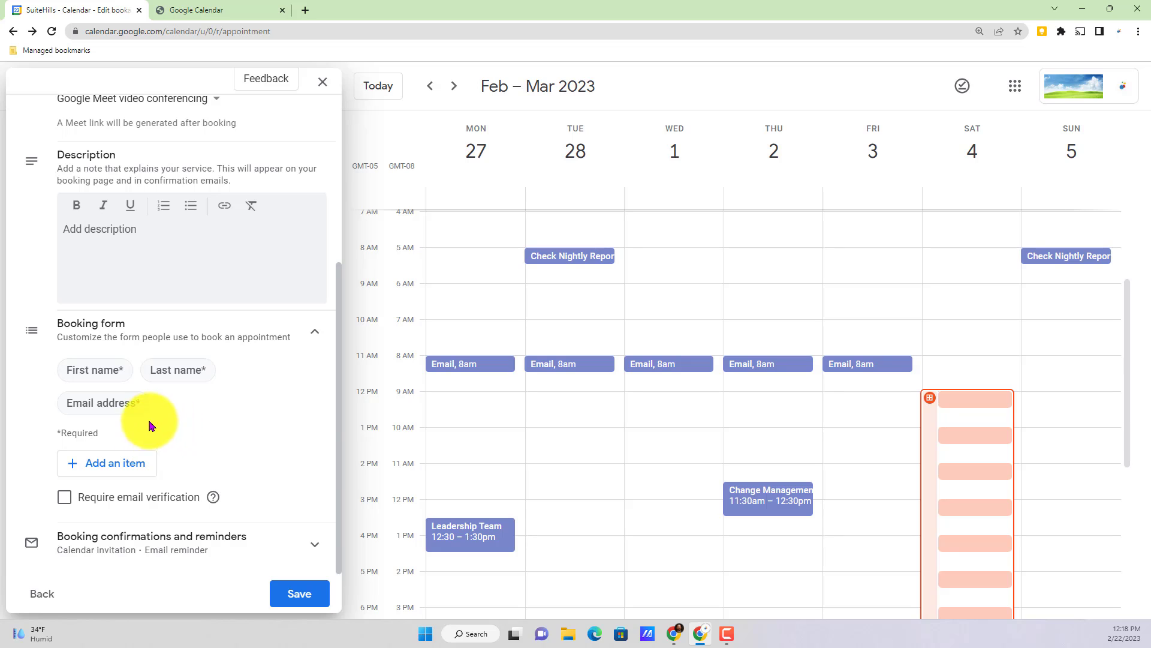
{"action": "left_click", "coordinate": [120, 467]}
{"action": "left_click", "coordinate": [546, 324]}
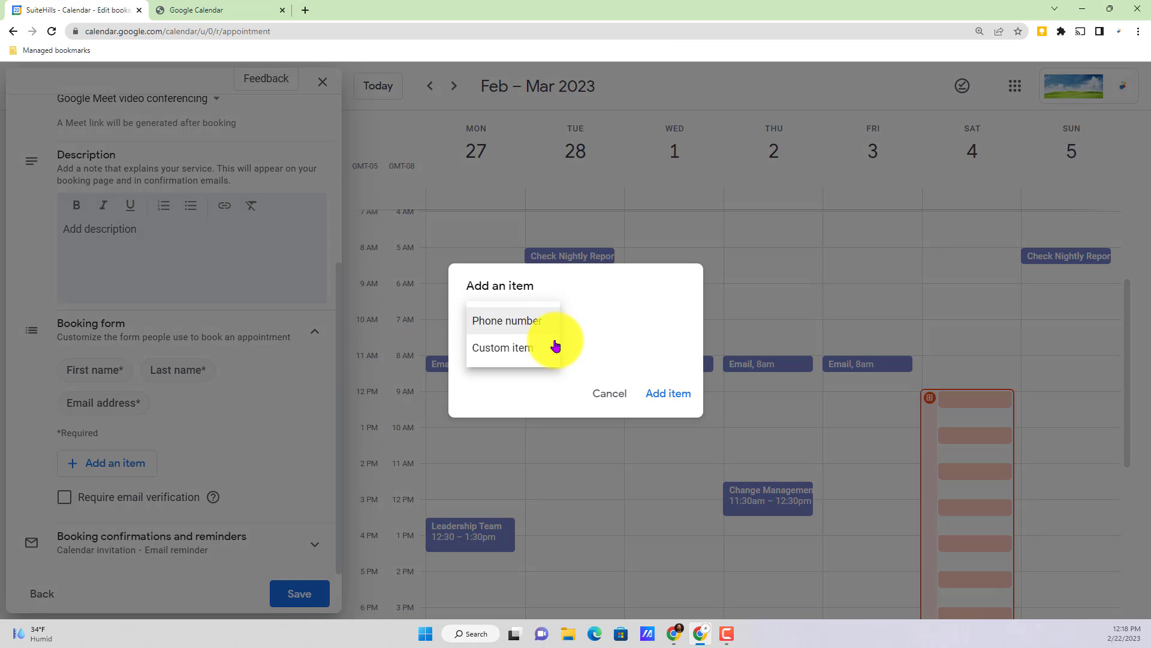
{"action": "left_click", "coordinate": [513, 350]}
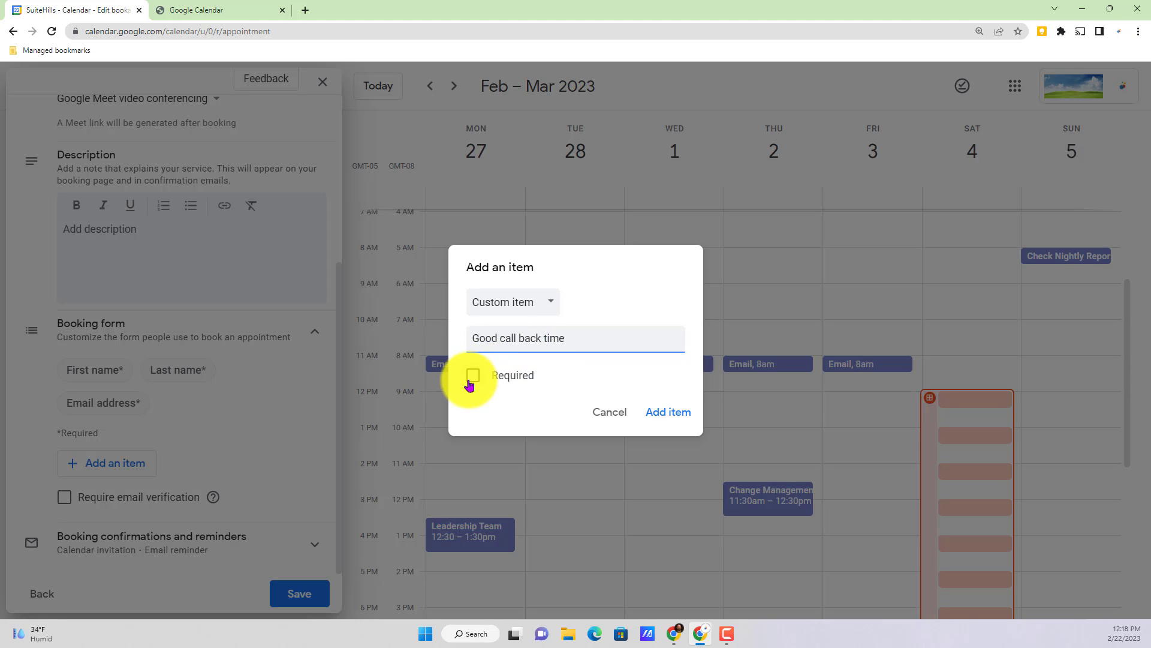
{"action": "left_click", "coordinate": [681, 414]}
{"action": "scroll", "coordinate": [150, 423], "scroll_direction": "down", "scroll_amount": 1}
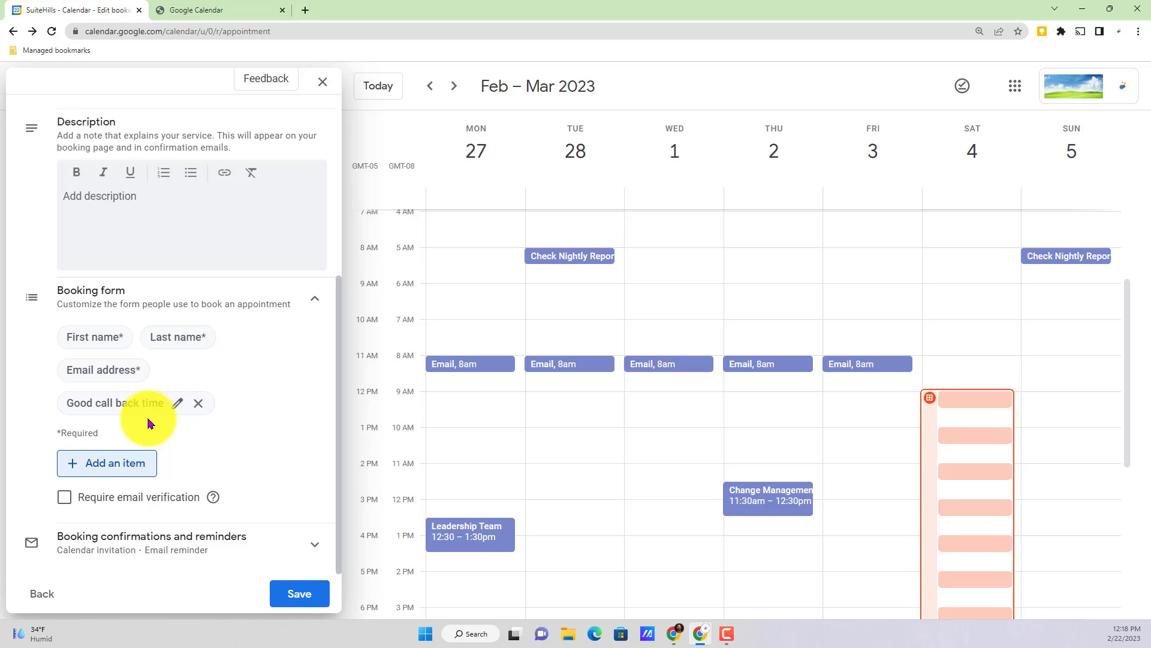
{"action": "left_click", "coordinate": [65, 499]}
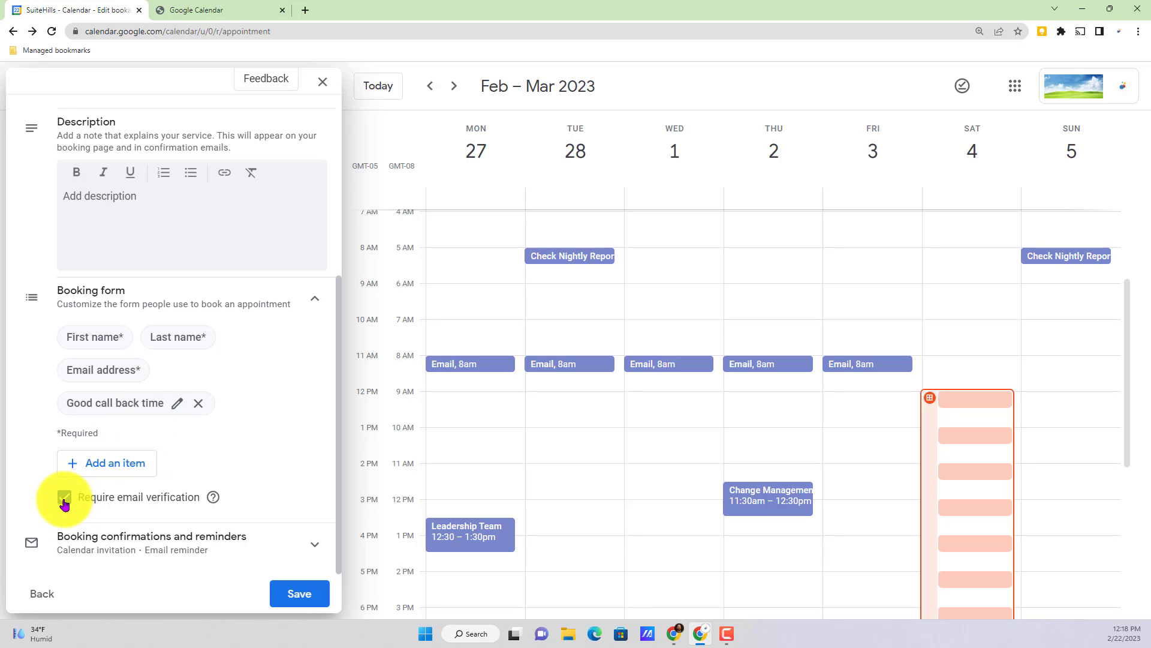
- Add a 30-minutes-before email reminder alongside the 1-day one and save Demo Appt Schedule
{"action": "left_click", "coordinate": [300, 539]}
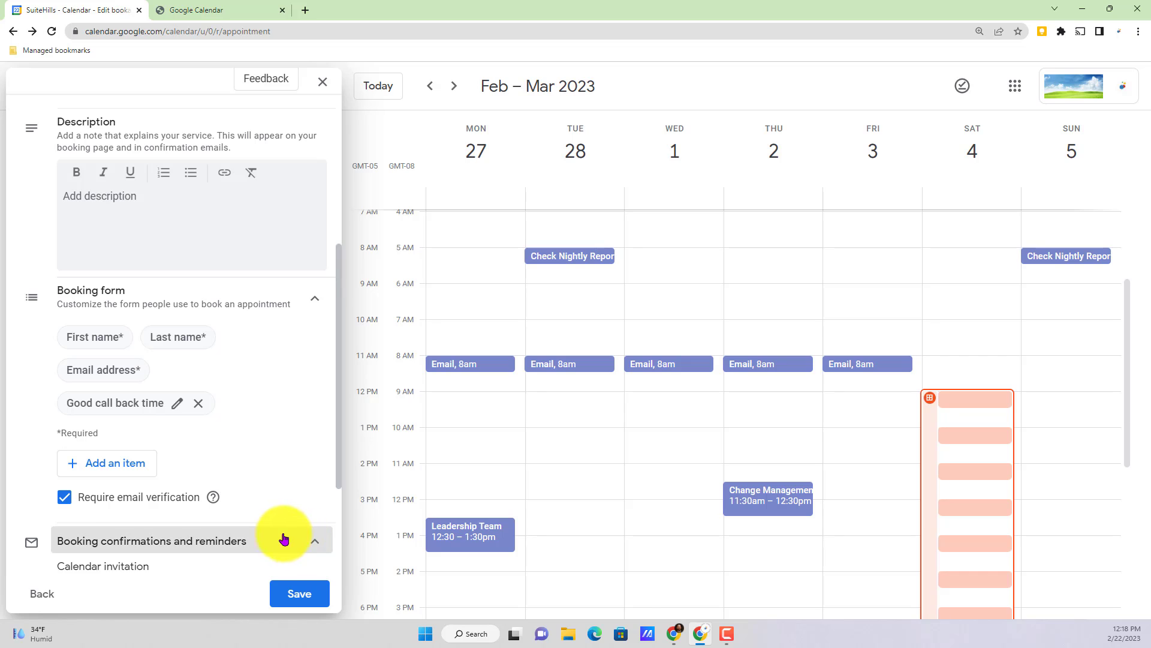
{"action": "scroll", "coordinate": [266, 518], "scroll_direction": "down", "scroll_amount": 3}
{"action": "scroll", "coordinate": [261, 471], "scroll_direction": "up", "scroll_amount": 2}
{"action": "scroll", "coordinate": [239, 456], "scroll_direction": "down", "scroll_amount": 2}
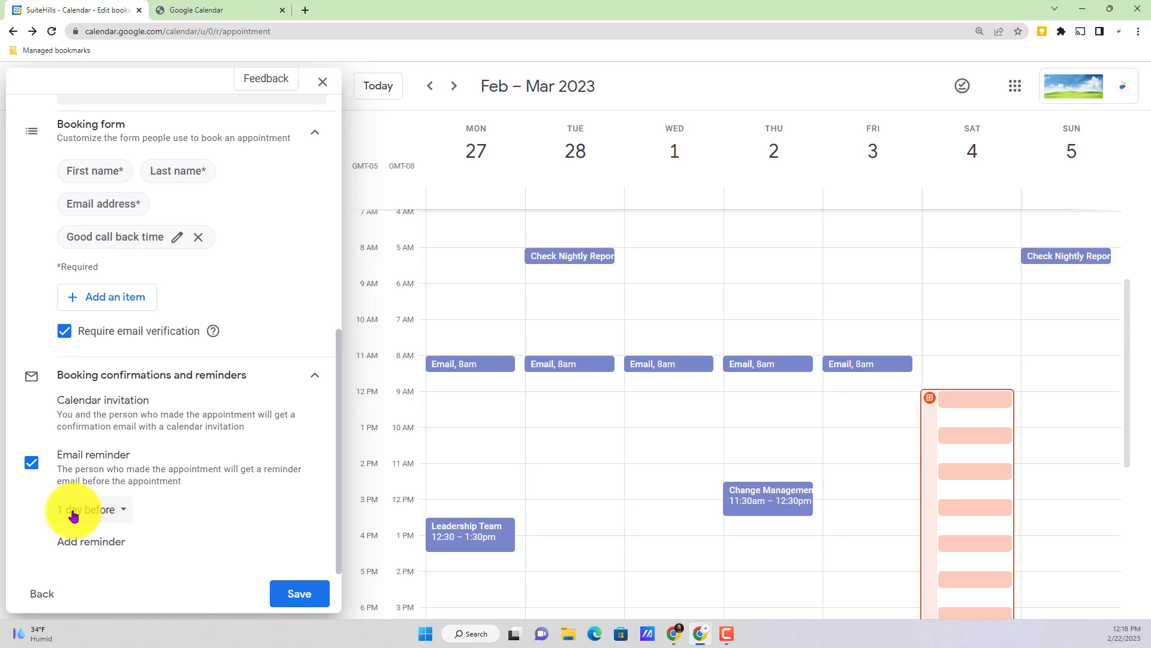
{"action": "left_click", "coordinate": [113, 541]}
{"action": "scroll", "coordinate": [138, 519], "scroll_direction": "down", "scroll_amount": 1}
{"action": "left_click", "coordinate": [149, 505]}
{"action": "left_click", "coordinate": [103, 510]}
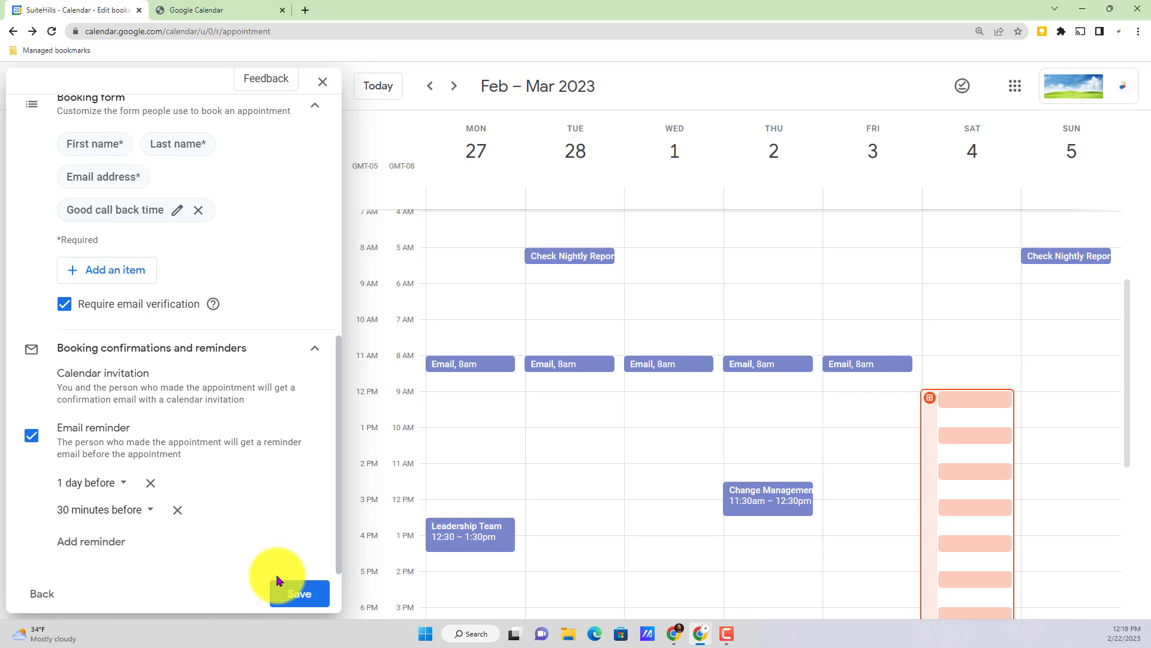
{"action": "left_click", "coordinate": [297, 593]}
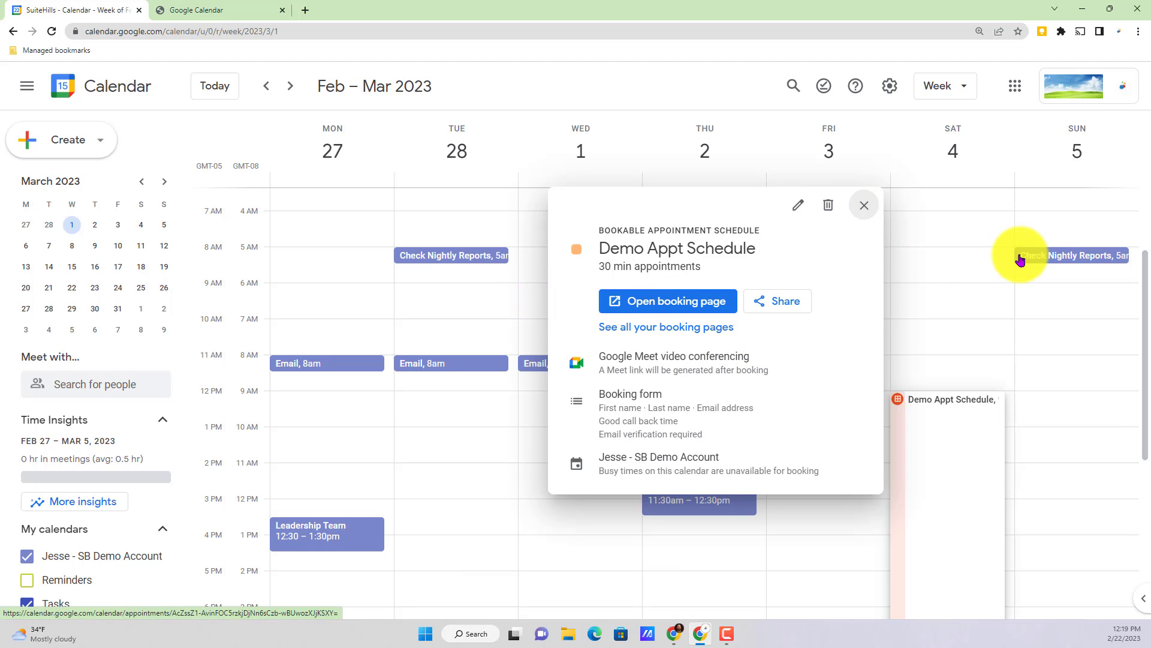
- Close the saved schedule's details card and discard the accidental Saturday 9:30am event
{"action": "left_click", "coordinate": [943, 367]}
{"action": "left_click", "coordinate": [943, 419]}
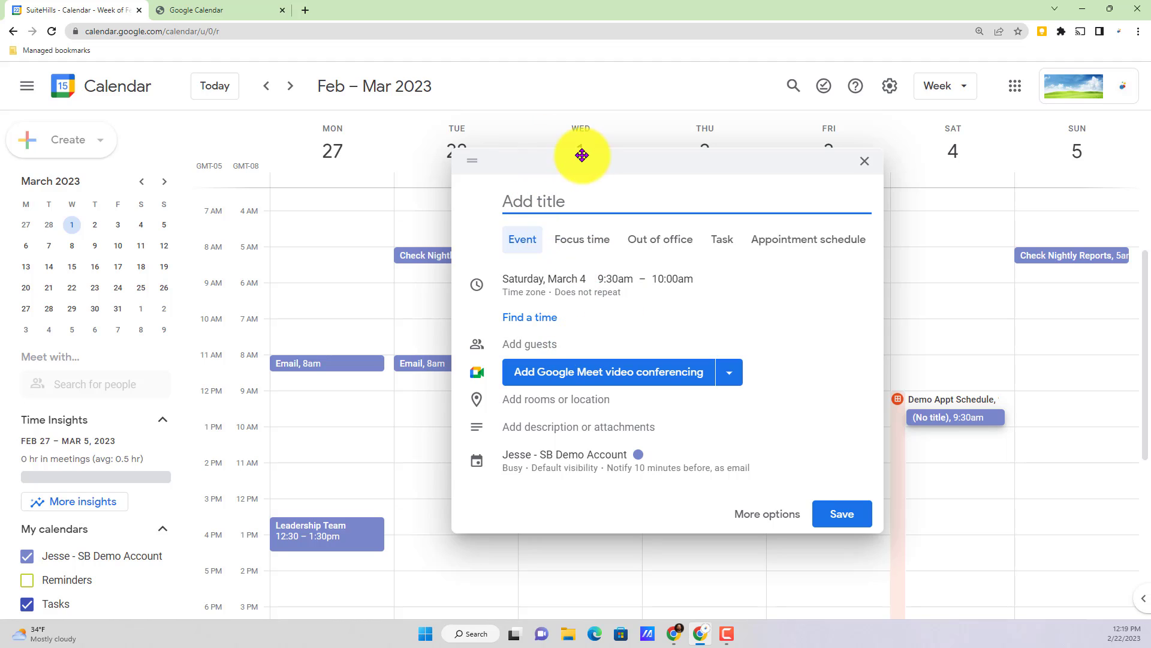
{"action": "left_click", "coordinate": [921, 279]}
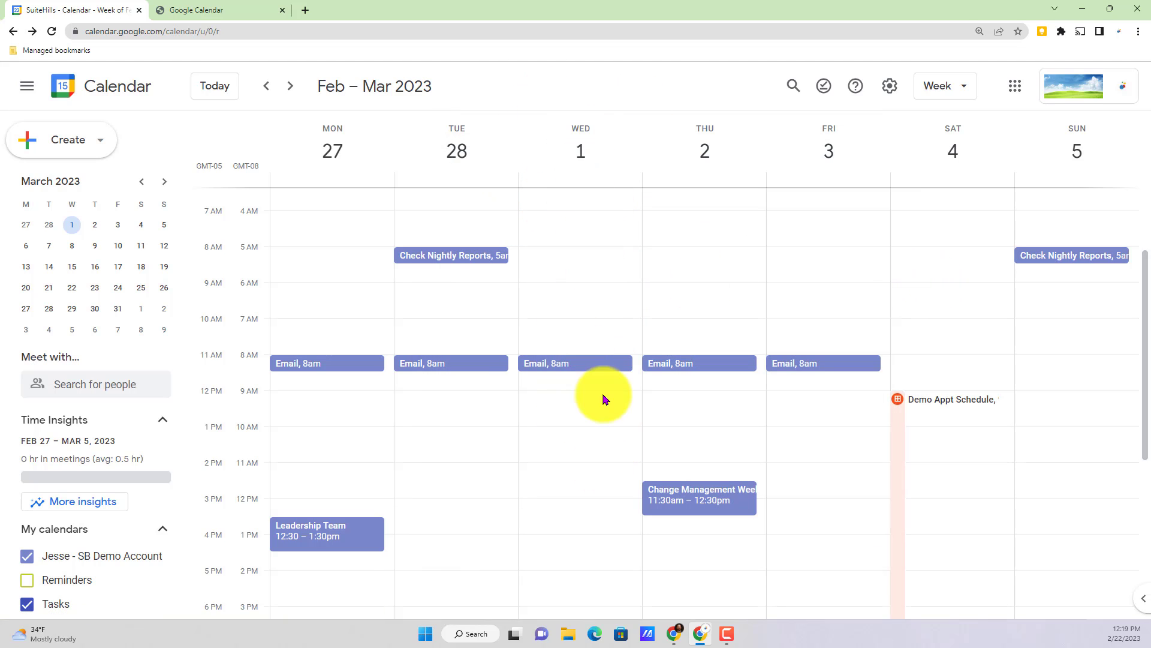
- Move to the March 6–12 week and open Tuesday's Demo Appt Schedule details
{"action": "scroll", "coordinate": [608, 554], "scroll_direction": "down", "scroll_amount": 1}
{"action": "scroll", "coordinate": [610, 555], "scroll_direction": "down", "scroll_amount": 1}
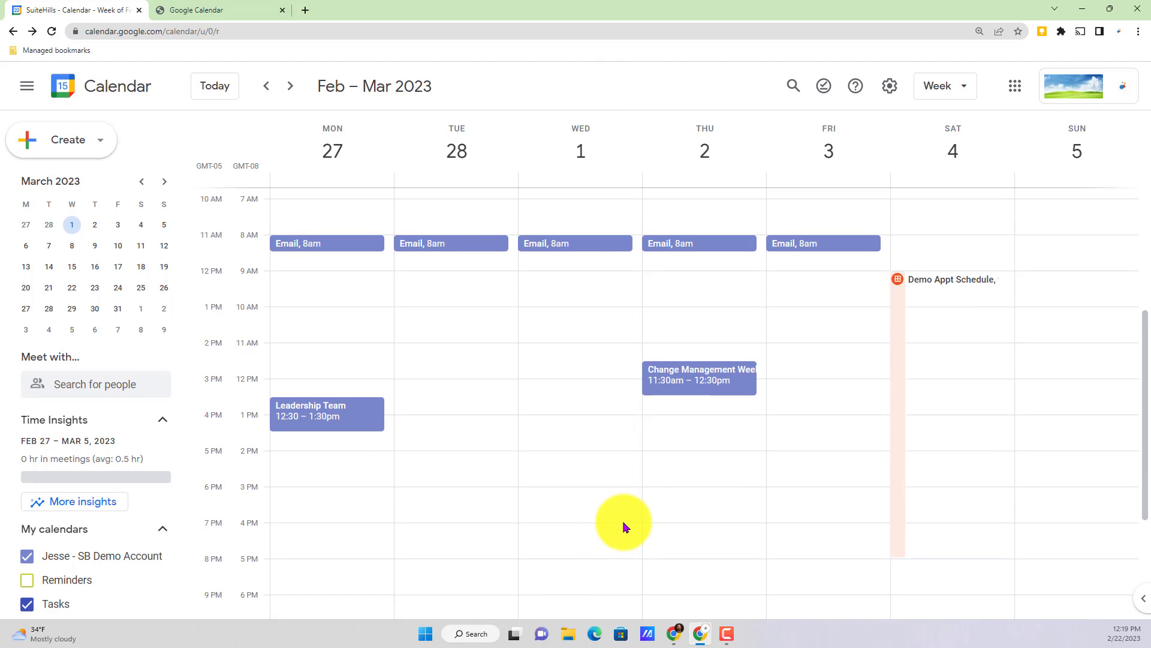
{"action": "left_click", "coordinate": [291, 89]}
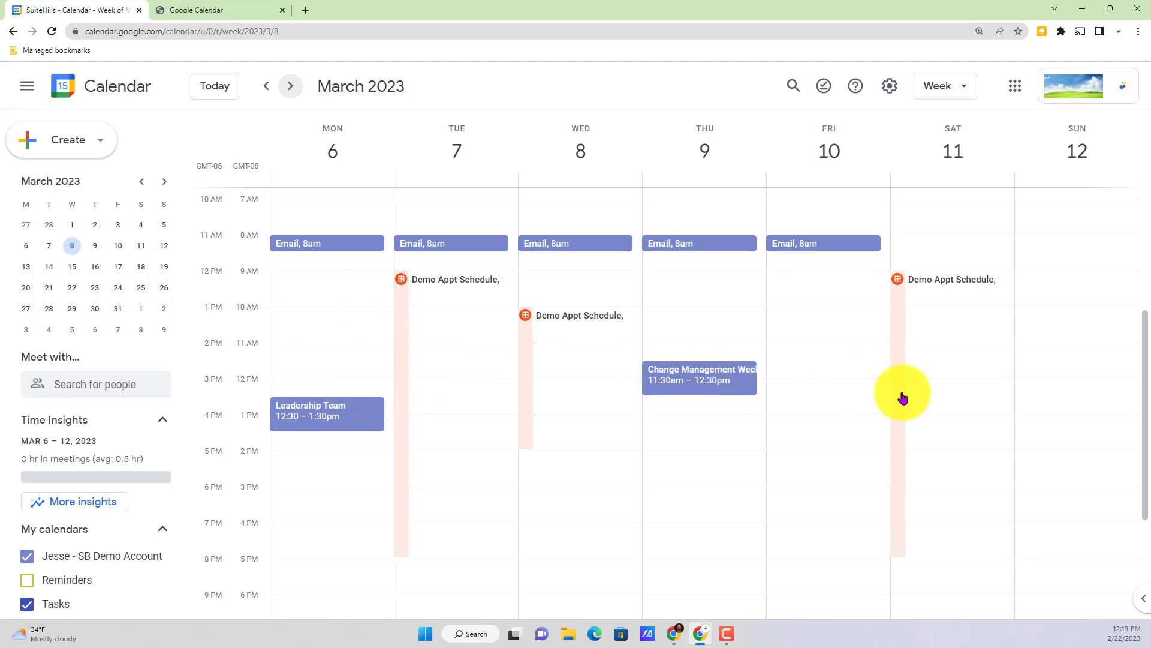
{"action": "left_click", "coordinate": [437, 286]}
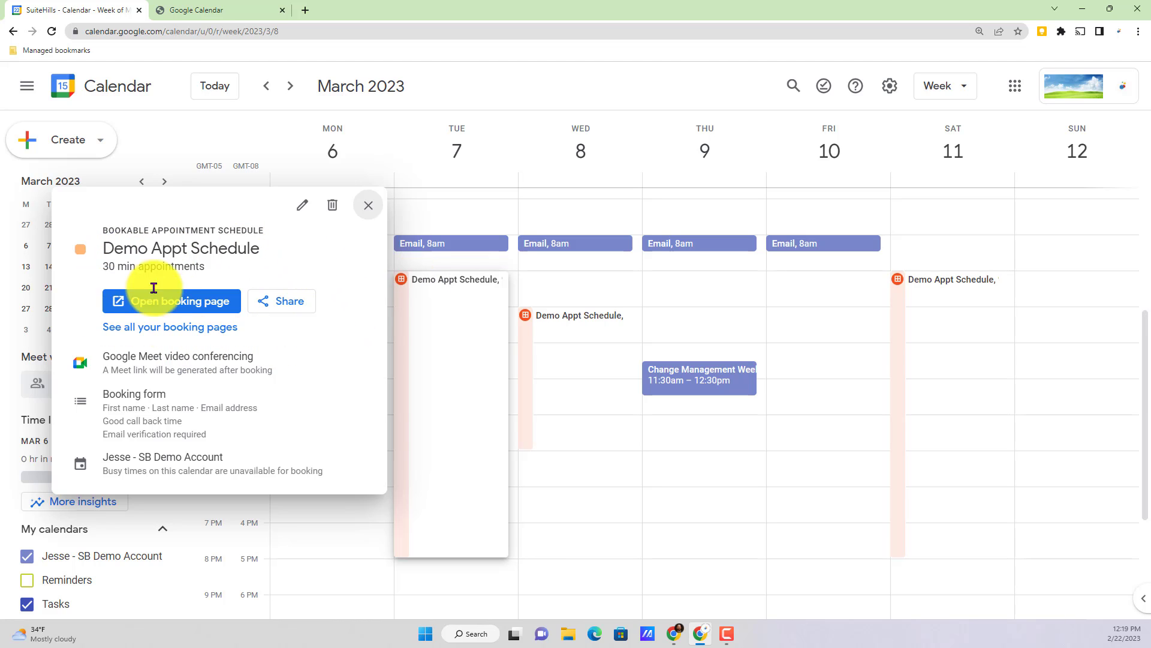
- Open the public booking page in a new tab, then review the Share link and website-embed options
{"action": "left_click", "coordinate": [166, 303]}
{"action": "left_click", "coordinate": [47, 8]}
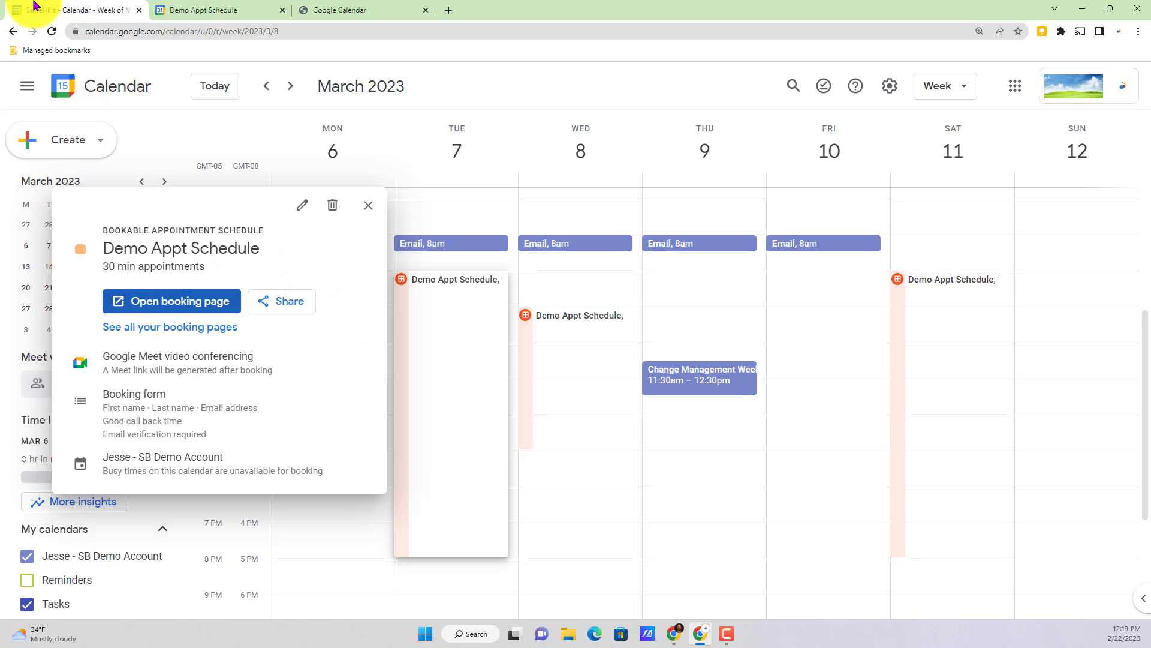
{"action": "left_click", "coordinate": [290, 308]}
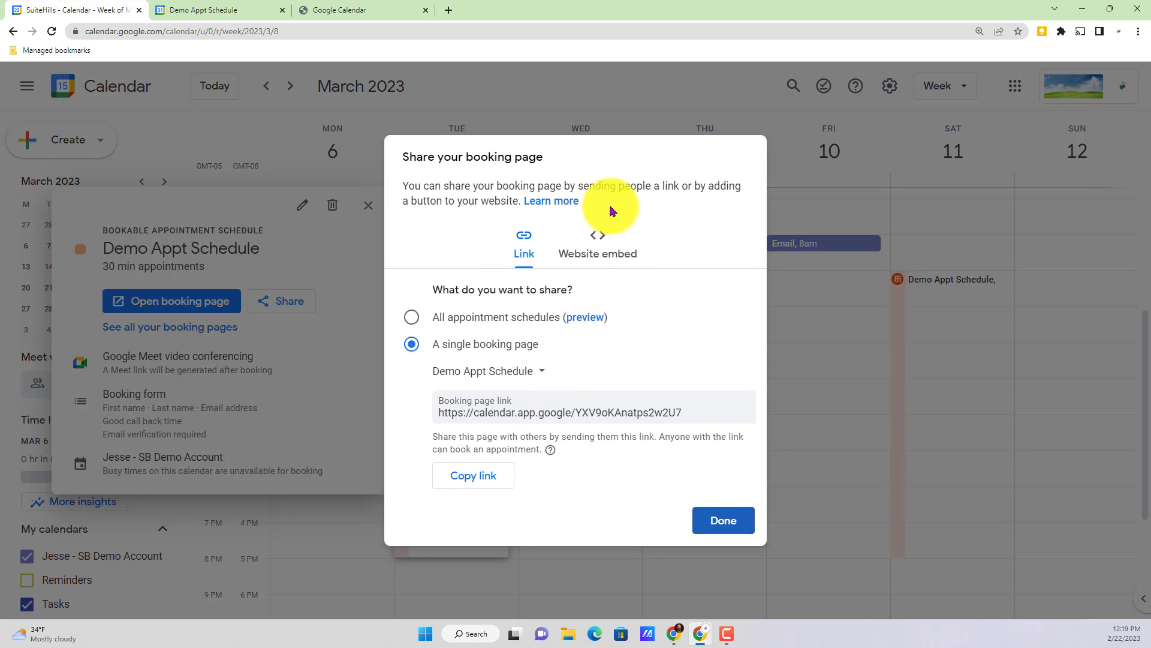
{"action": "left_click", "coordinate": [599, 252]}
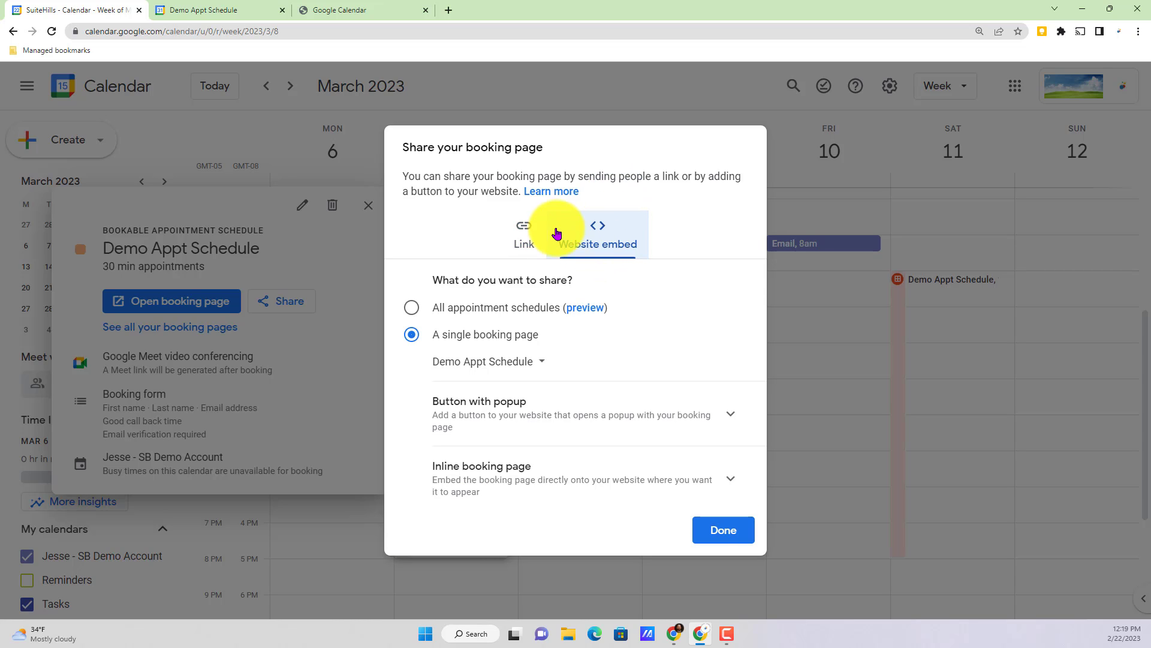
{"action": "left_click", "coordinate": [523, 235]}
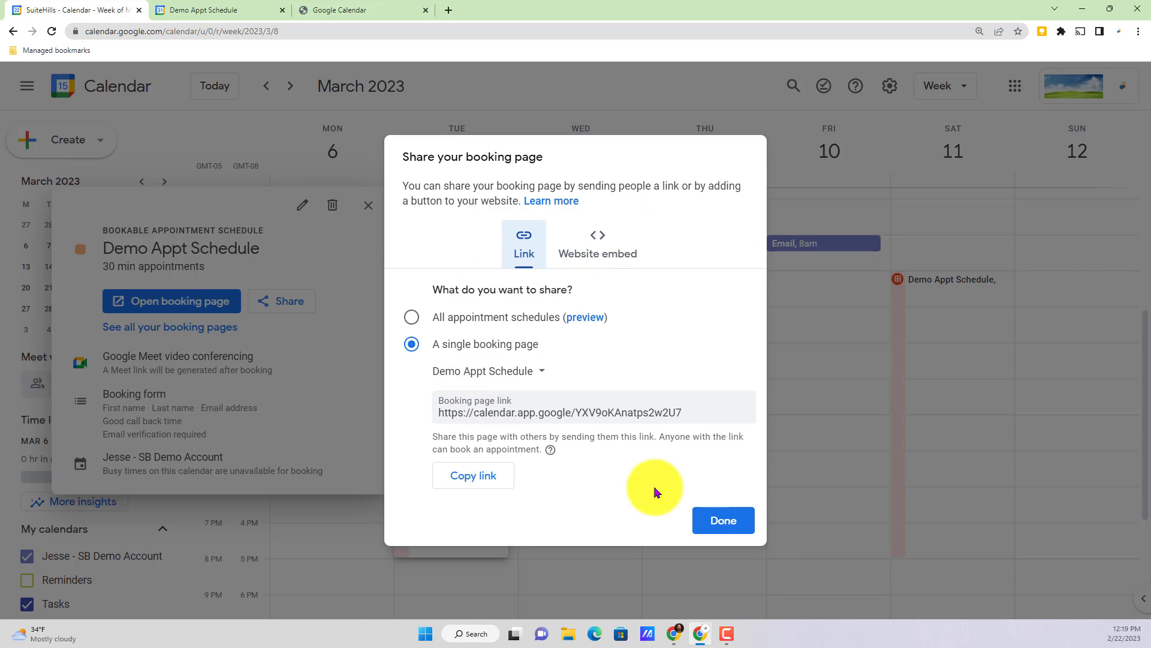
{"action": "left_click", "coordinate": [746, 523]}
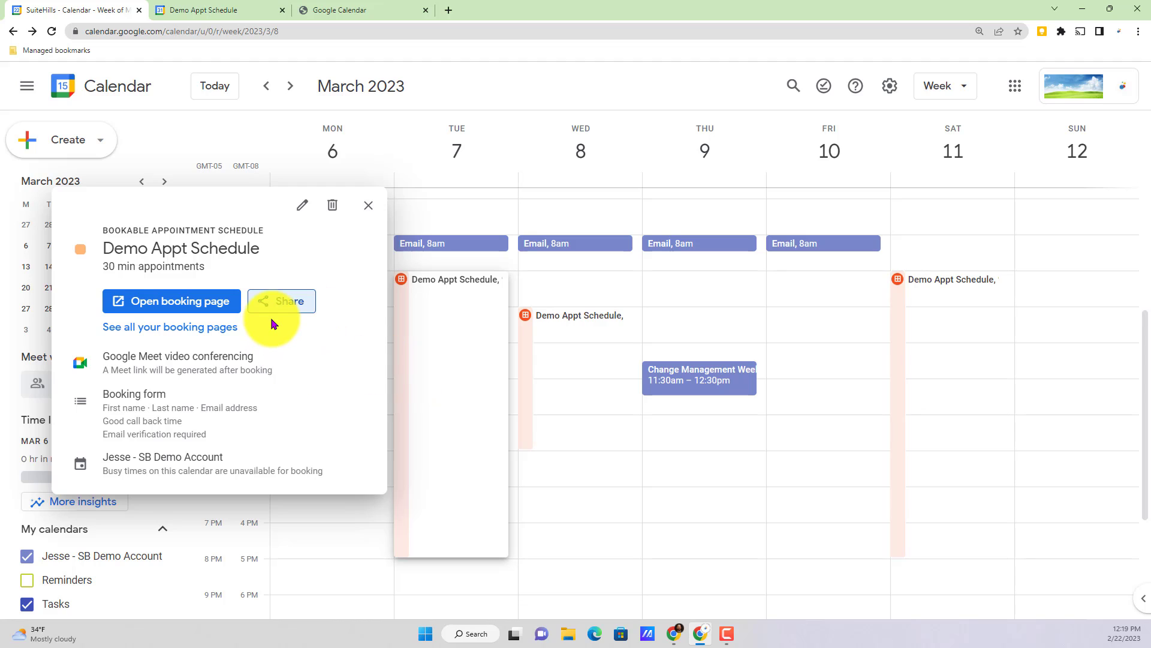
- Close the older appointment-slot sign-up tab and reopen it with Ctrl+Shift+T
{"action": "left_click", "coordinate": [344, 12]}
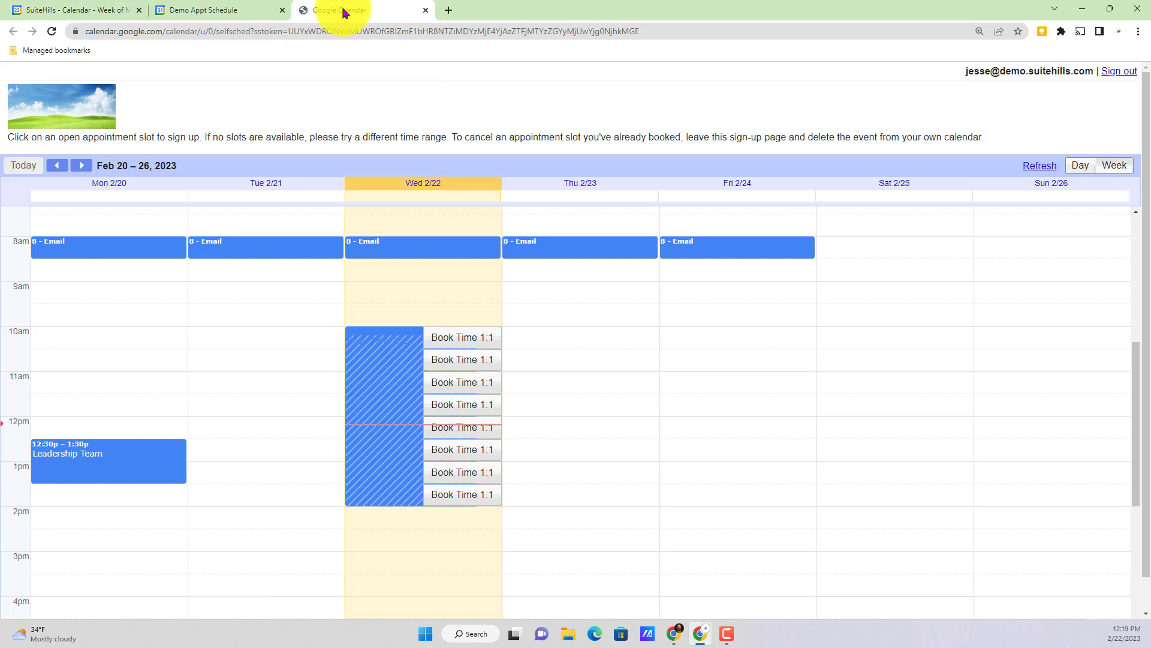
{"action": "left_click", "coordinate": [258, 7]}
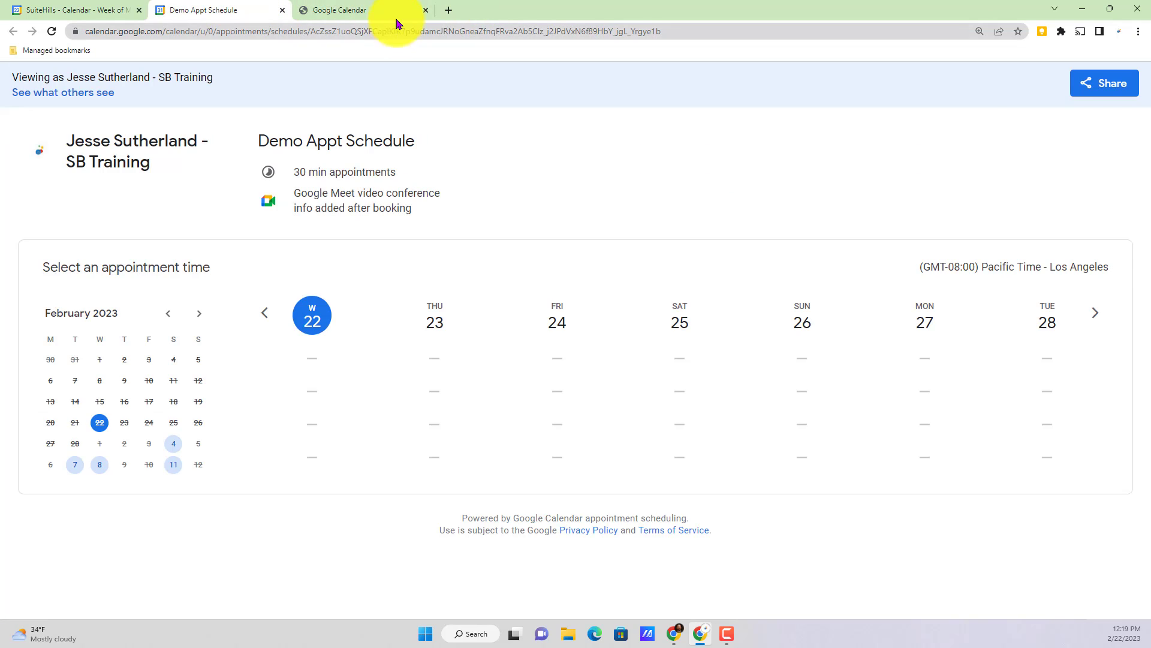
{"action": "left_click", "coordinate": [423, 14]}
{"action": "left_click", "coordinate": [426, 11]}
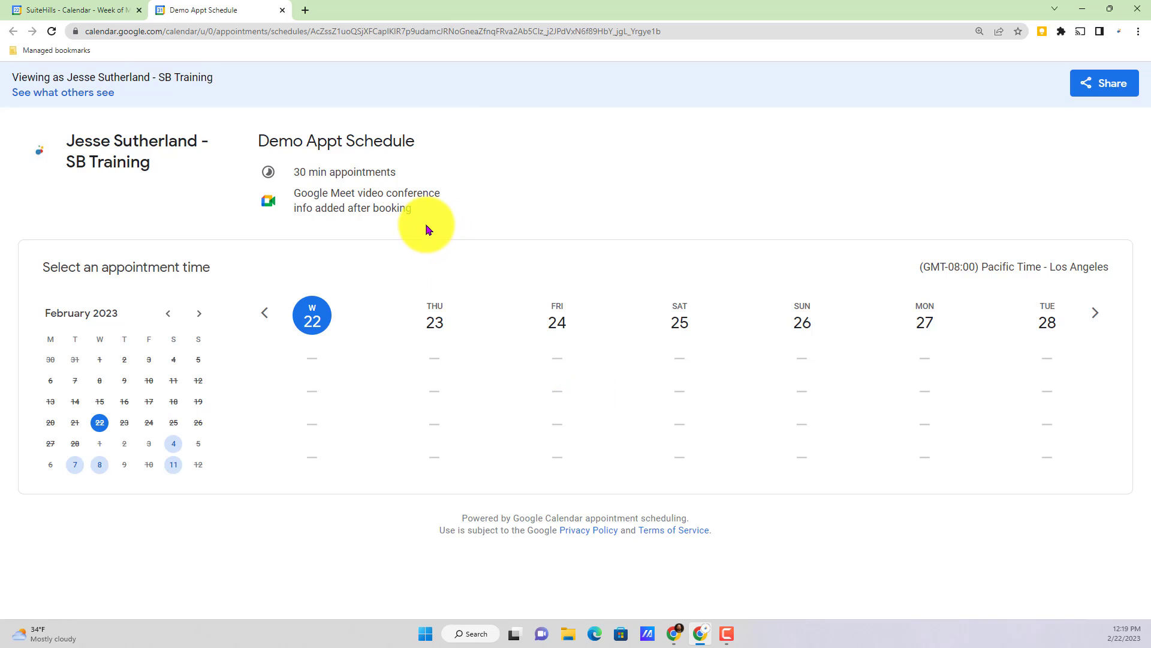
{"action": "key", "text": "ctrl+shift+t"}
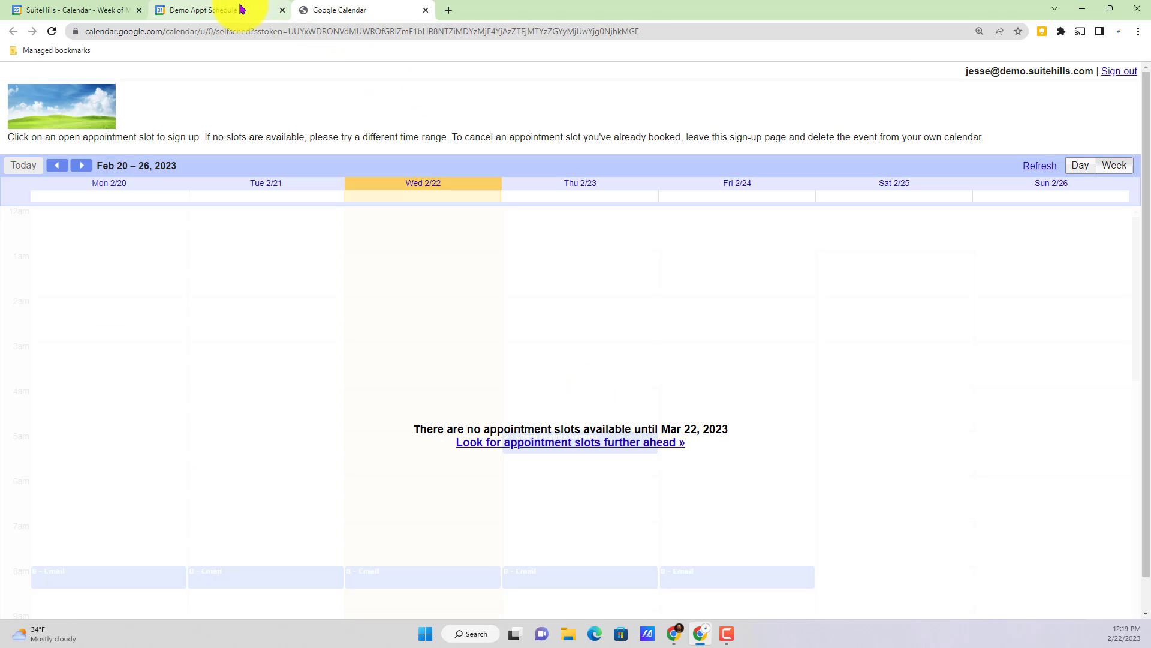
- On the Demo Appt Schedule booking page, advance to the March 1–7 week of available times
{"action": "left_click", "coordinate": [240, 9]}
{"action": "left_click", "coordinate": [322, 16]}
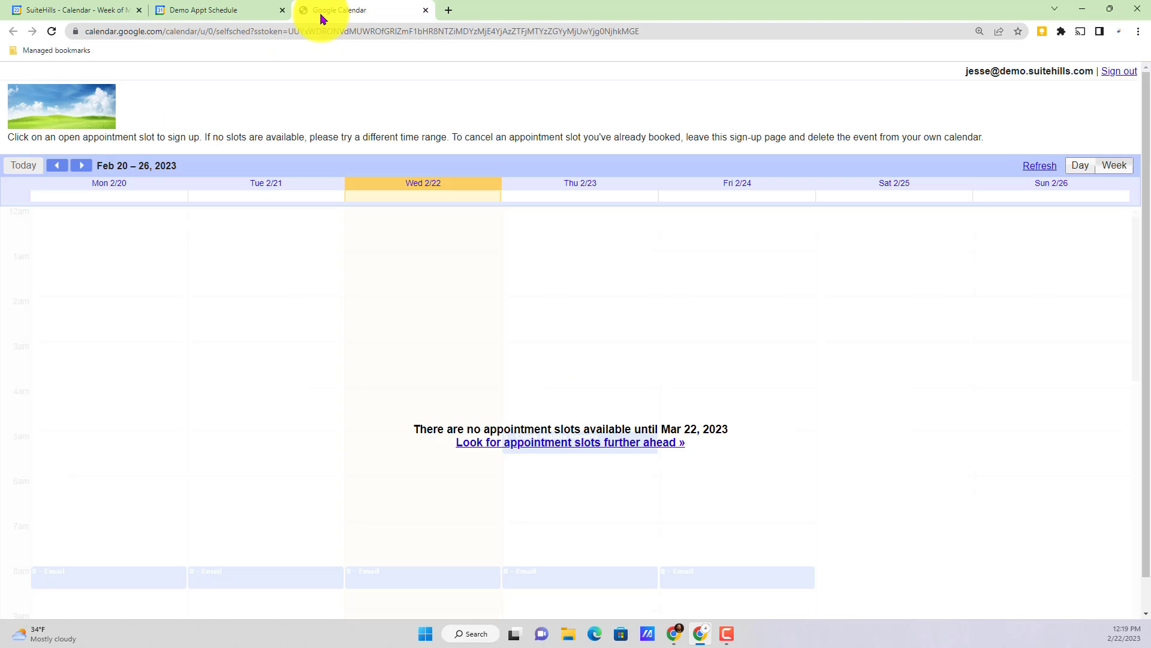
{"action": "left_click", "coordinate": [262, 8]}
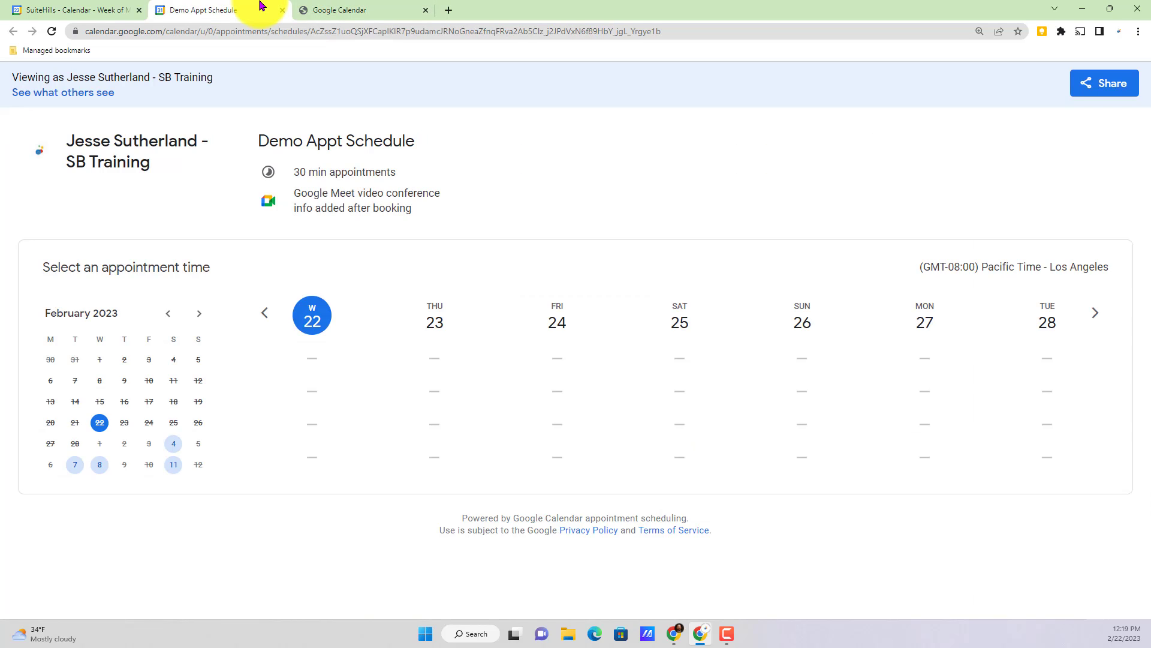
{"action": "left_click", "coordinate": [1095, 313]}
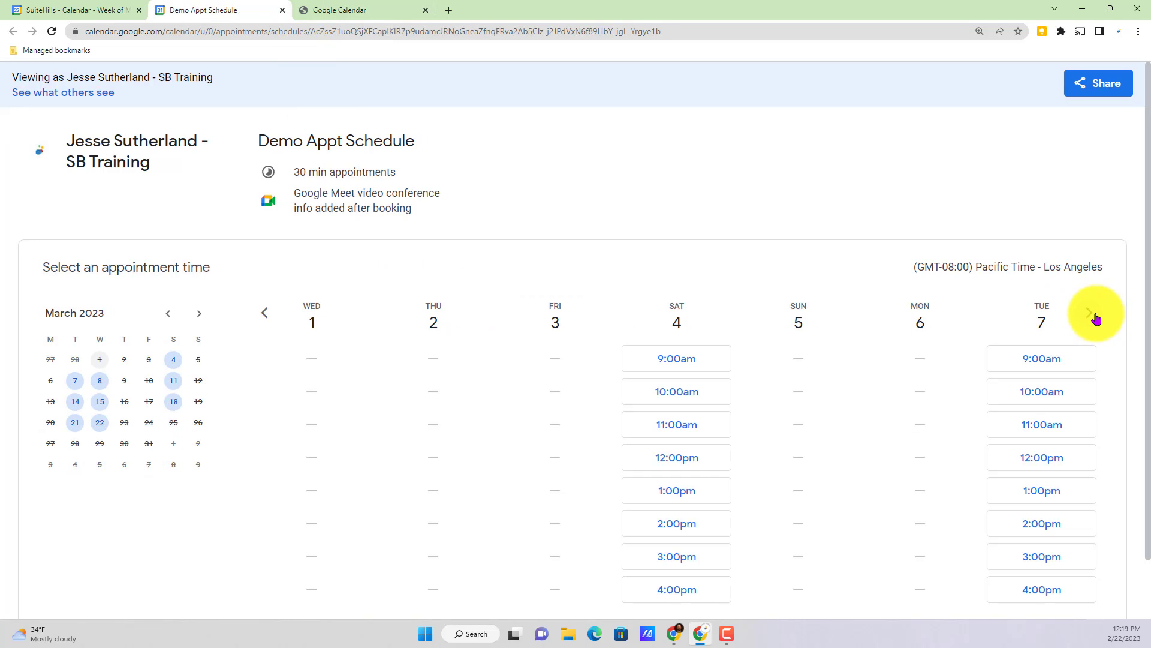
{"action": "scroll", "coordinate": [676, 385], "scroll_direction": "down", "scroll_amount": 1}
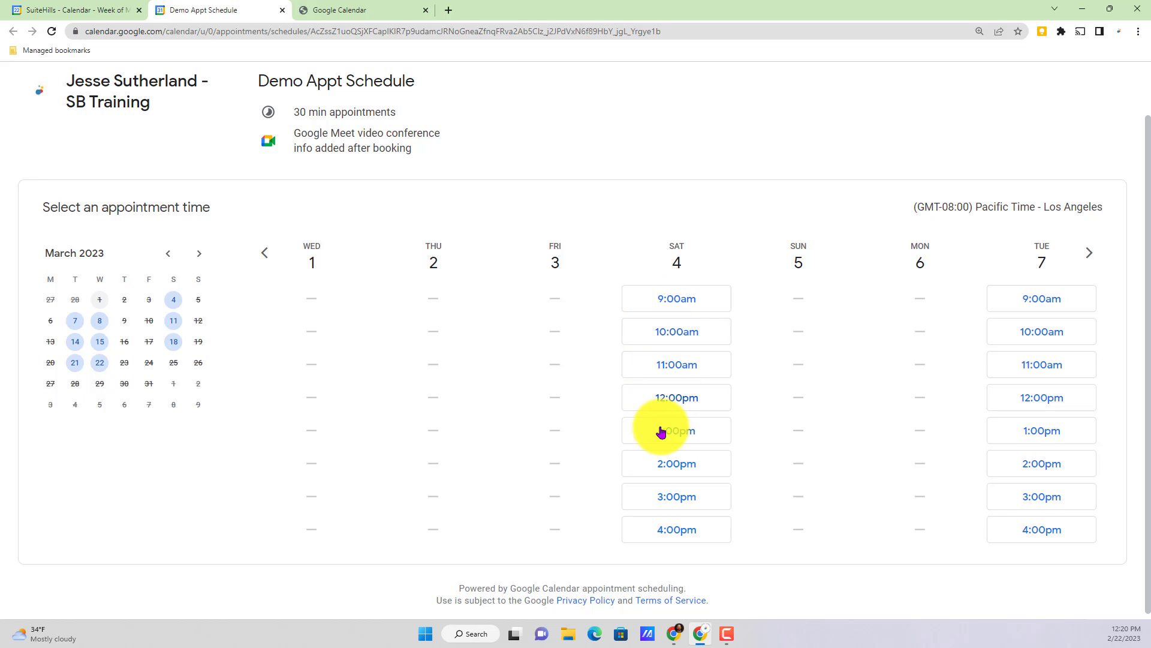
- Book the Saturday, March 4, 3:00pm slot with '3pm' as the call-back time and close the confirmation
{"action": "left_click", "coordinate": [655, 499]}
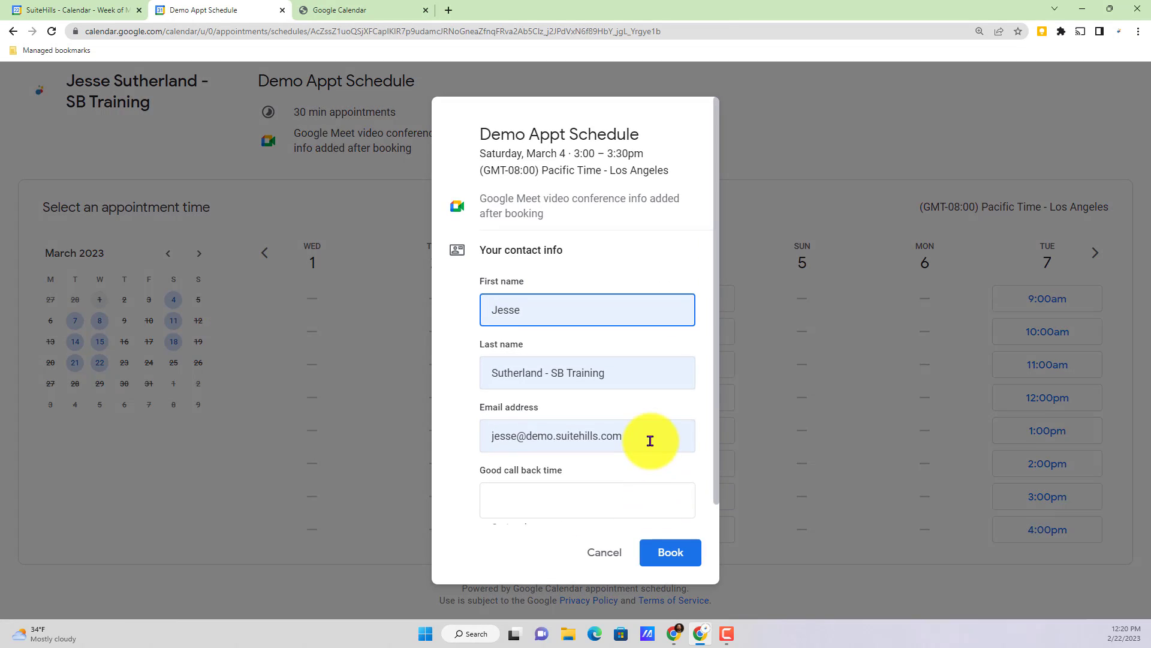
{"action": "left_click", "coordinate": [534, 507]}
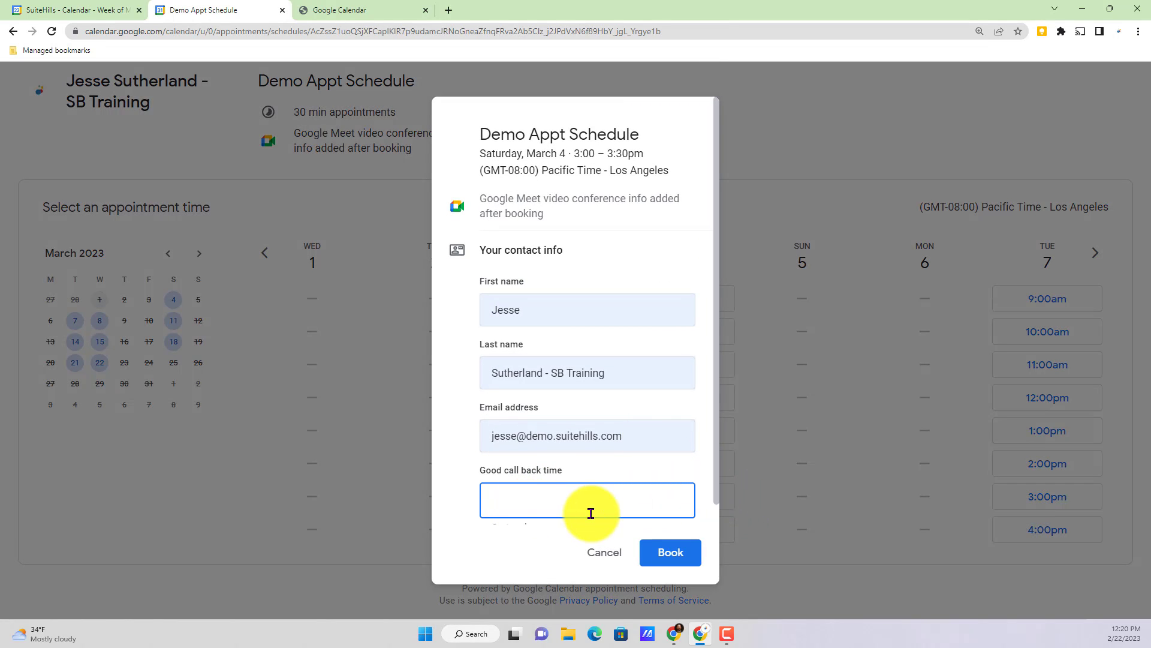
{"action": "type", "text": "3pm"}
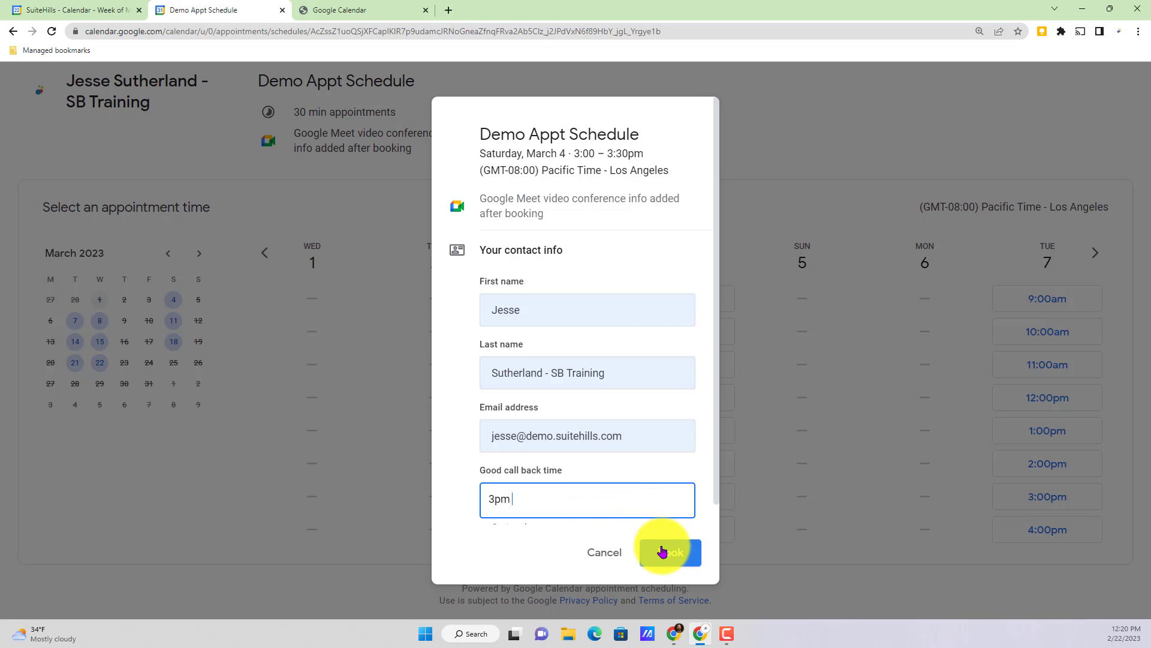
{"action": "left_click", "coordinate": [664, 556]}
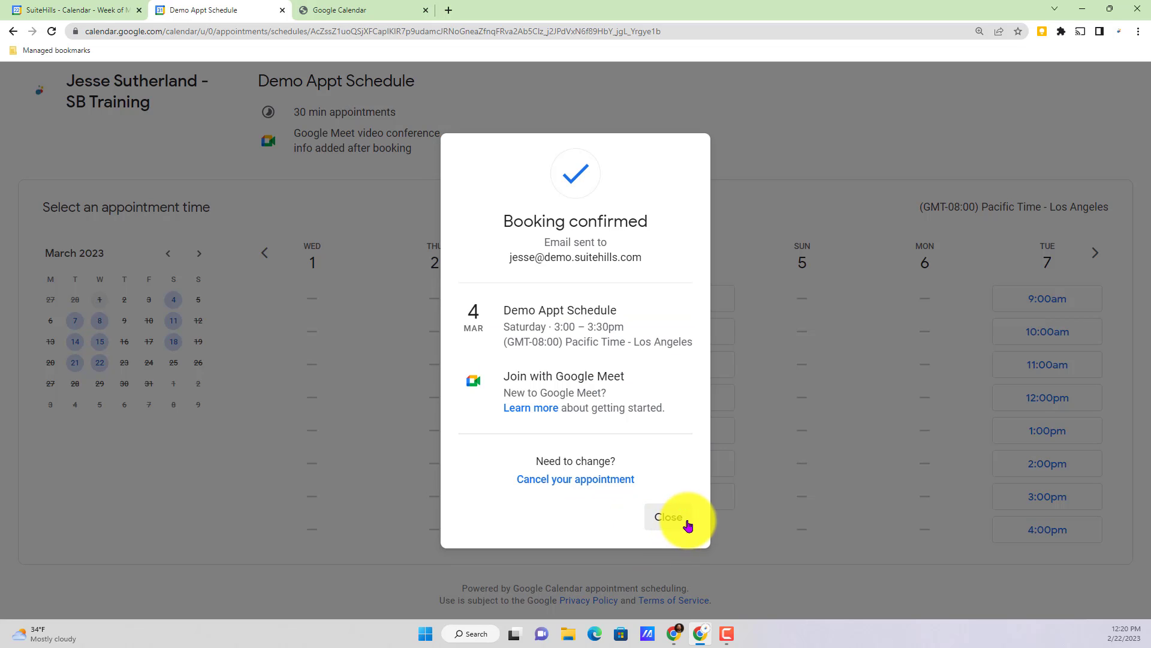
{"action": "left_click", "coordinate": [679, 520]}
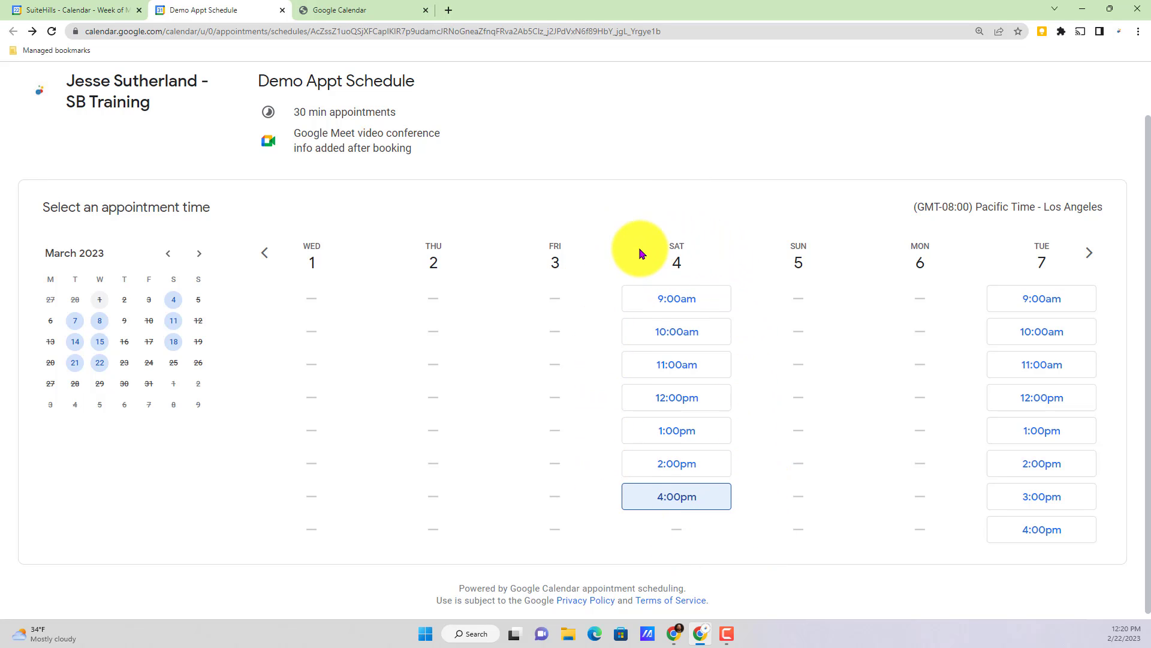
- In the owner's Feb 27 – Mar 5 week, view the booked Saturday, March 4 3pm appointment's details
{"action": "left_click", "coordinate": [62, 14]}
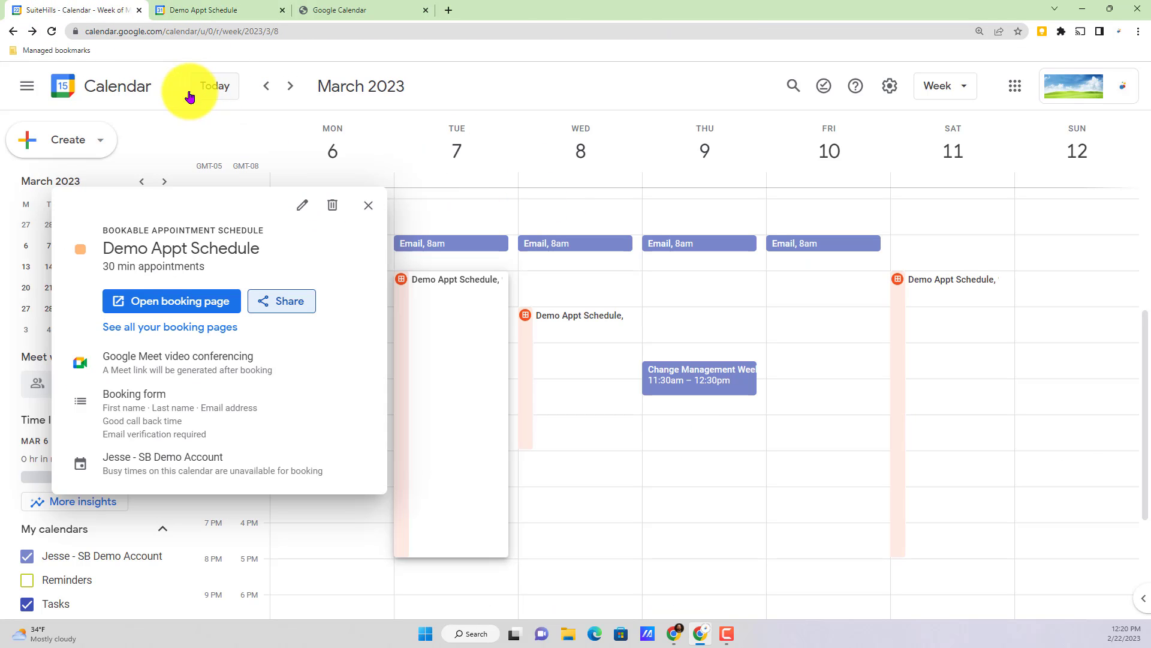
{"action": "left_click", "coordinate": [262, 91]}
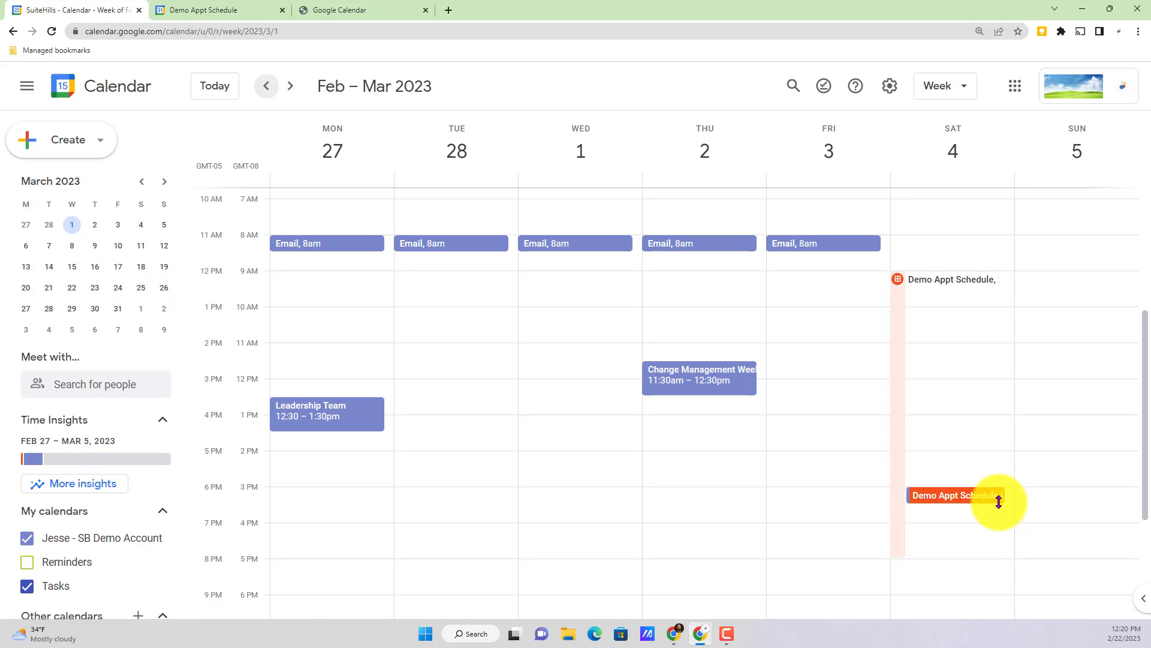
{"action": "left_click", "coordinate": [933, 501]}
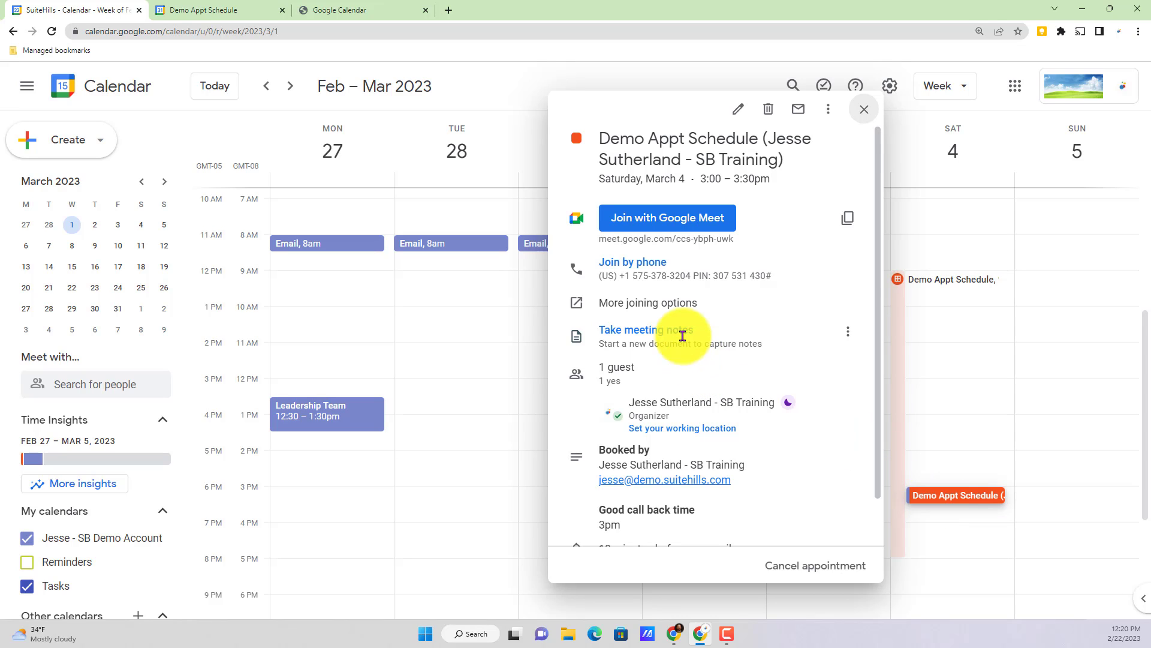
{"action": "scroll", "coordinate": [647, 360], "scroll_direction": "down", "scroll_amount": 1}
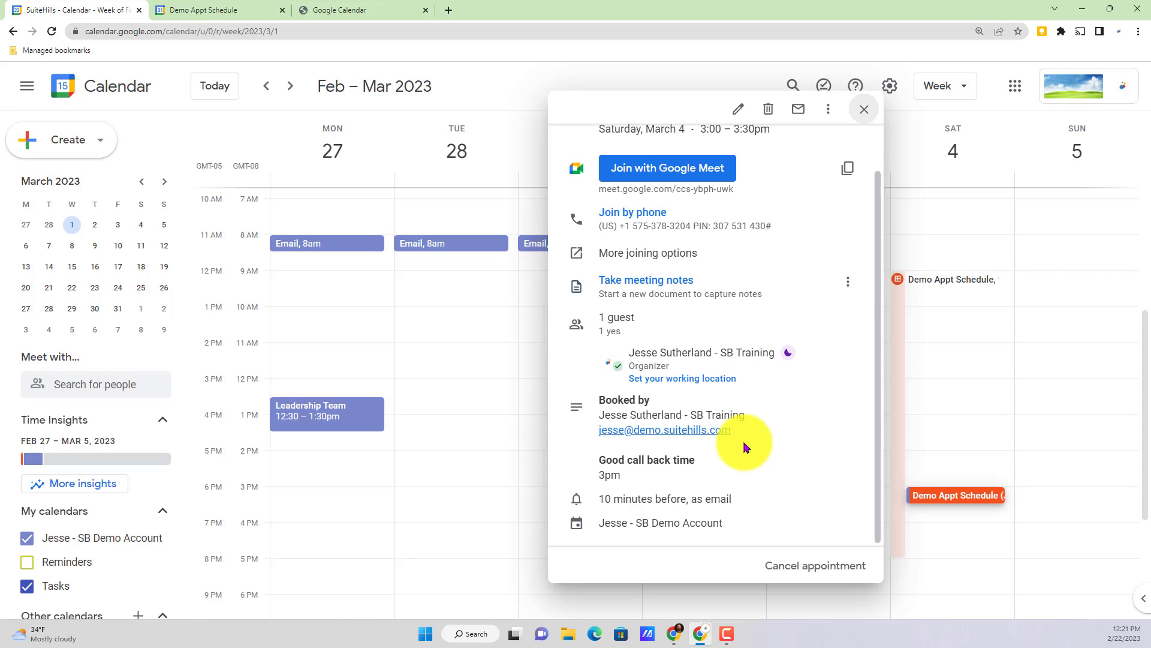
{"action": "left_click", "coordinate": [864, 111]}
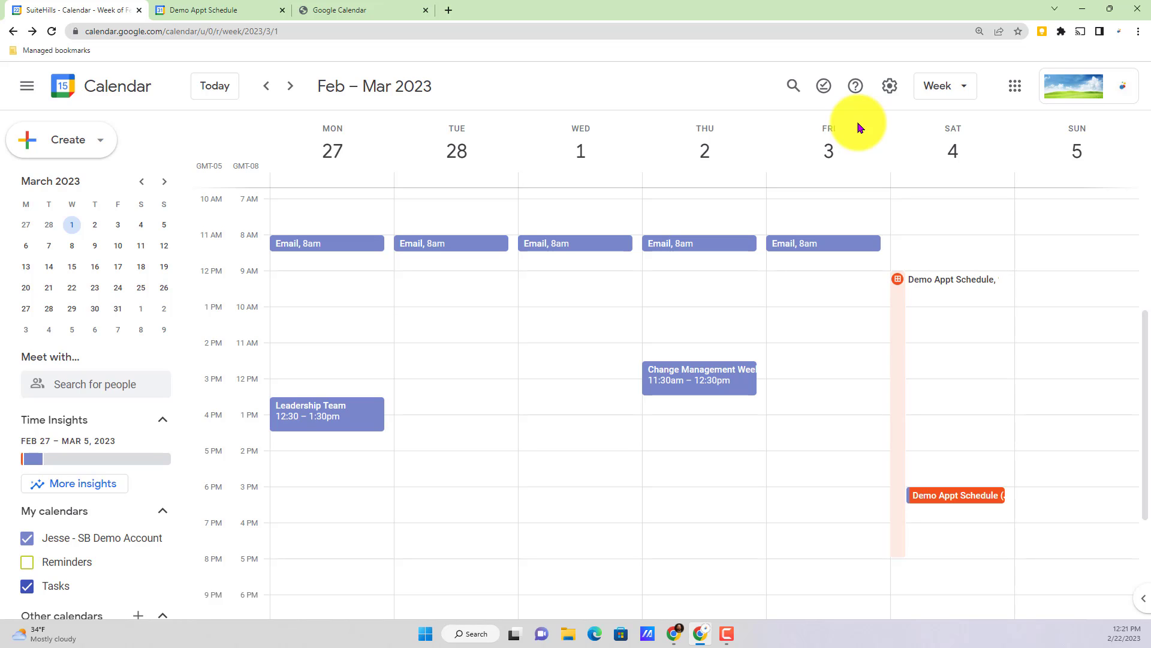
- Cycle through the browser tabs and end on the Demo Appt Schedule booking page
{"action": "left_click", "coordinate": [302, 8]}
{"action": "left_click", "coordinate": [264, 8]}
{"action": "left_click", "coordinate": [77, 6]}
{"action": "left_click", "coordinate": [193, 8]}
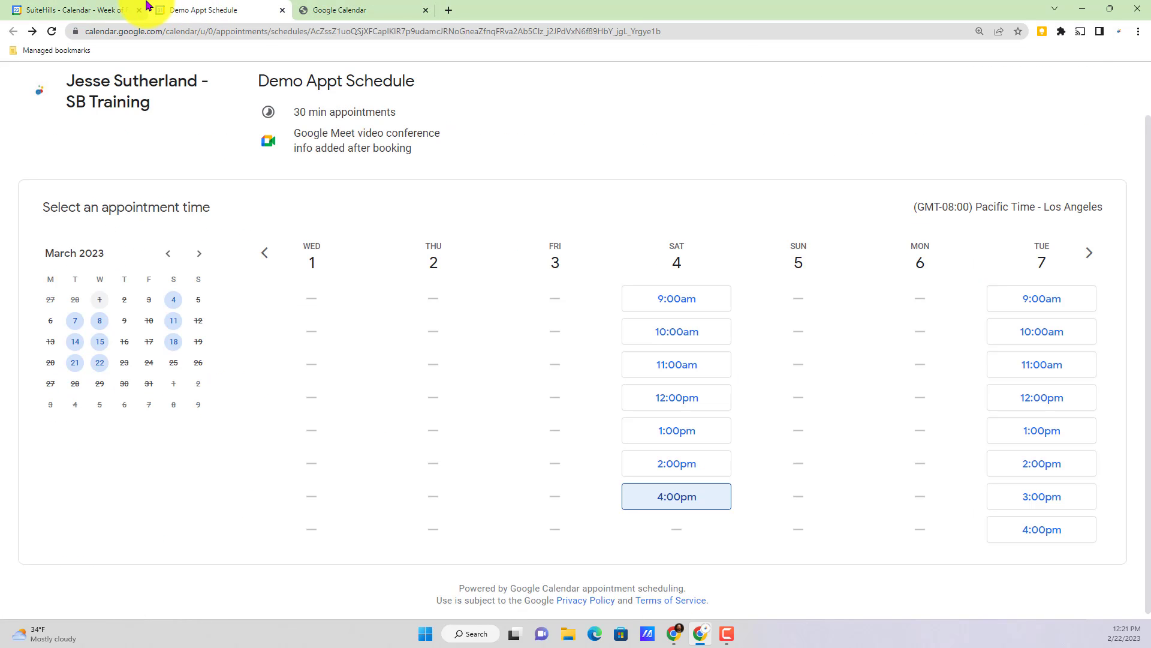